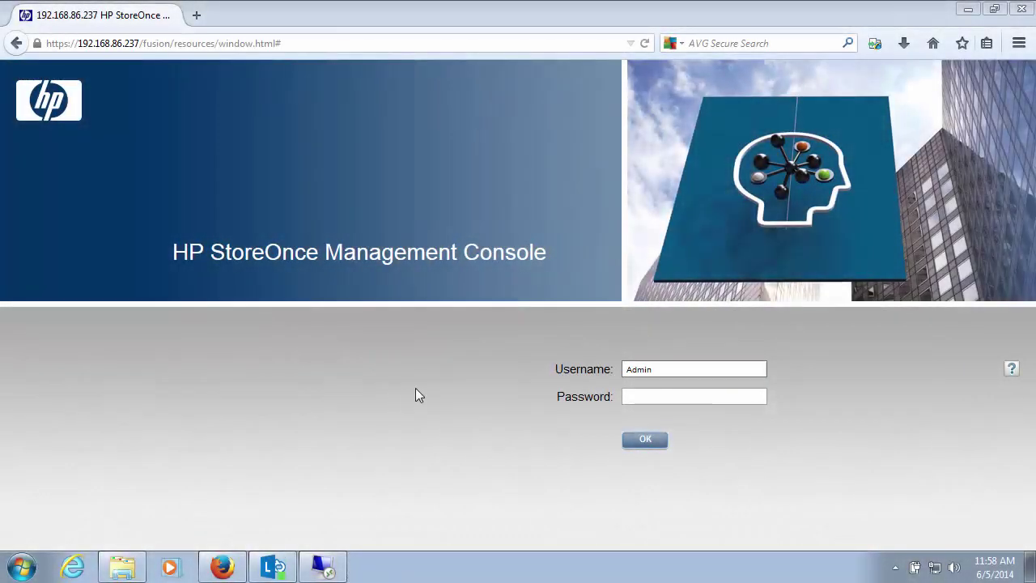
# Sign in to the StoreOnce Management Console with the administrator password.
pyautogui.click(632, 396)
pyautogui.write('adm')
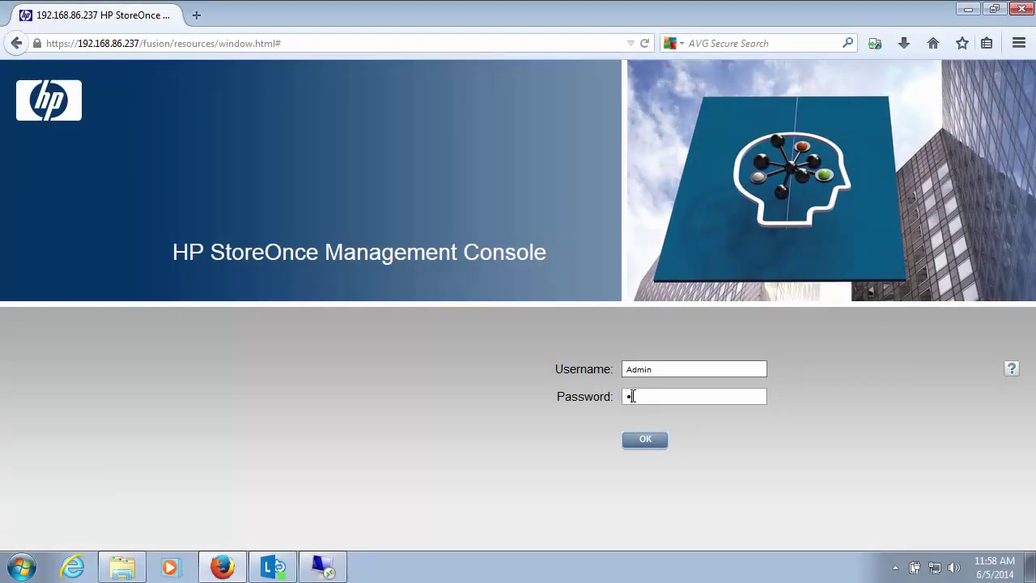
pyautogui.write('in')
pyautogui.click(643, 441)
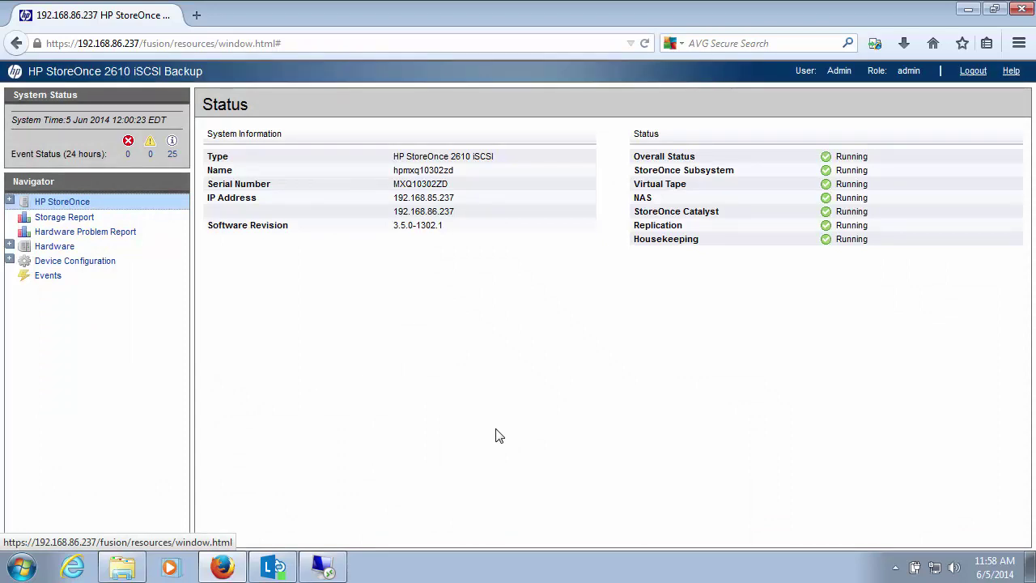
# Expand HP StoreOnce and VTL in the Navigator to view the iSCSI Auto Creation setting.
pyautogui.click(10, 202)
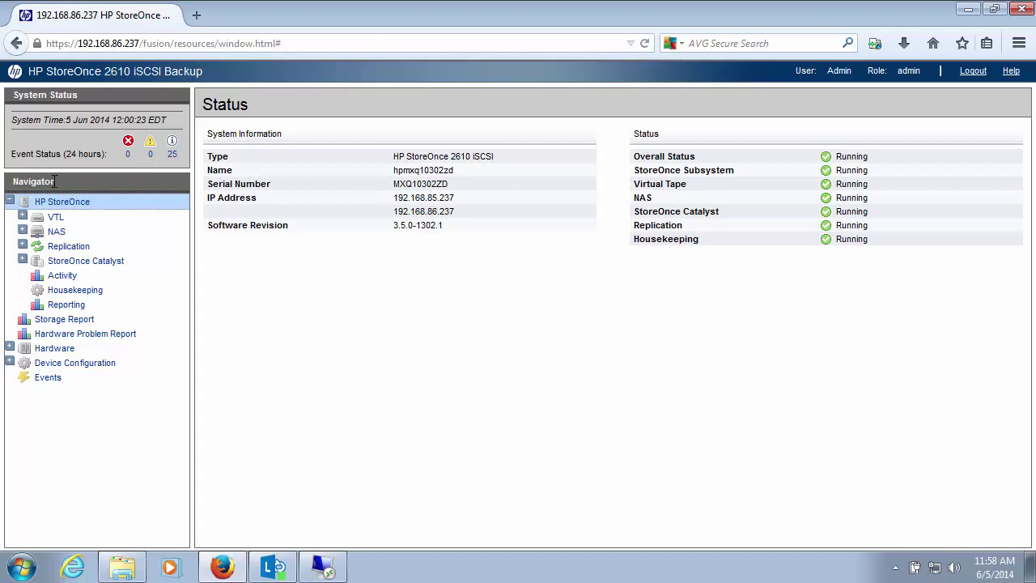
pyautogui.click(37, 221)
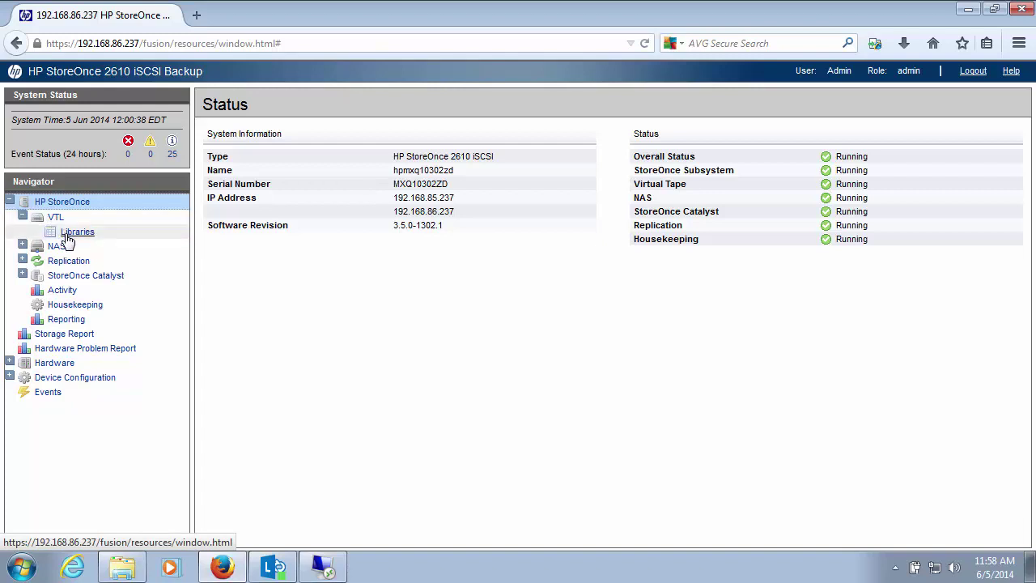
pyautogui.click(54, 218)
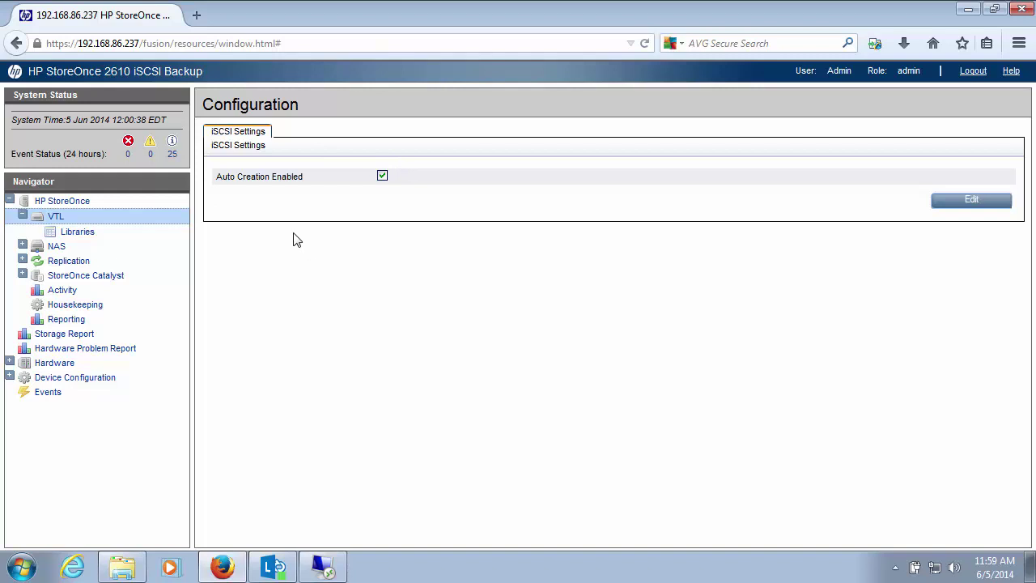
# Start a new library from the Libraries list, reviewing D2DBS Generic emulation, 800 Gb cartridges and iSCSI port.
pyautogui.click(79, 234)
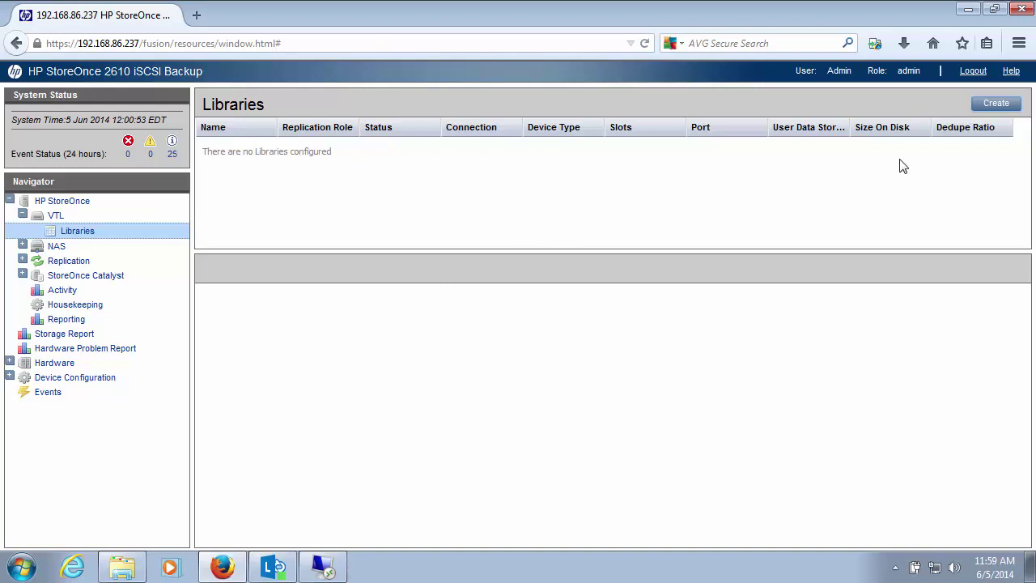
pyautogui.click(983, 117)
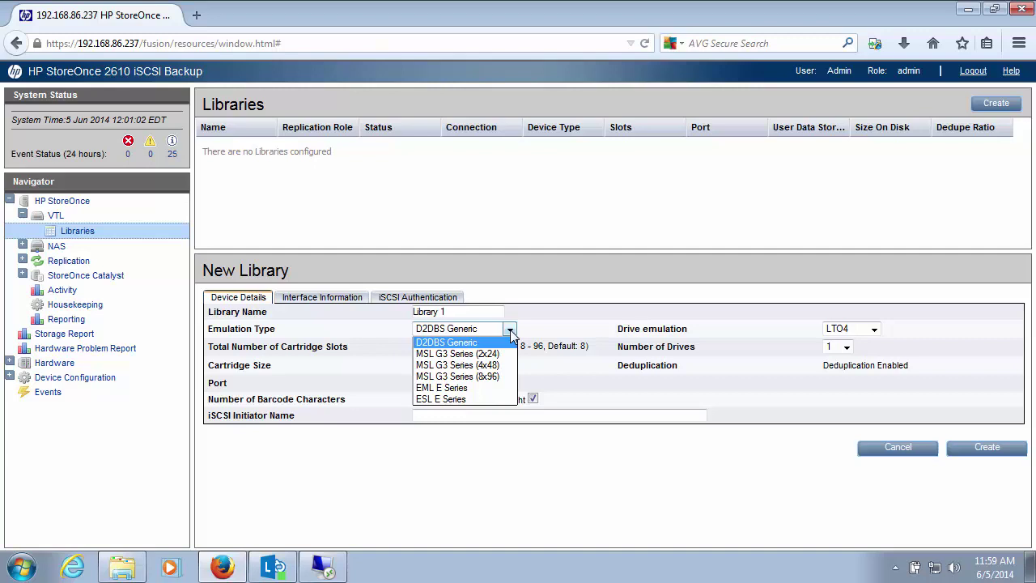
pyautogui.click(550, 322)
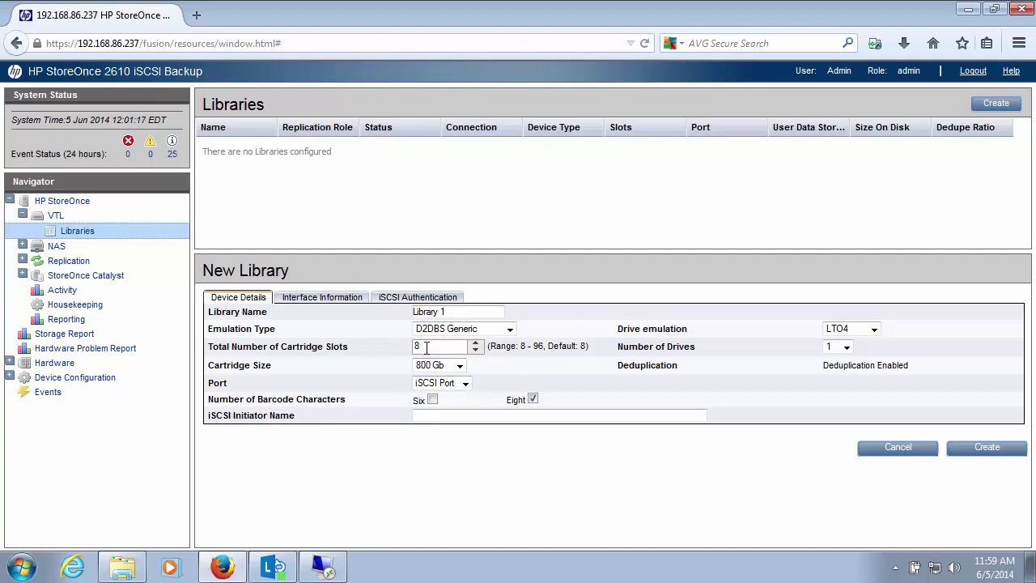
pyautogui.click(459, 365)
pyautogui.click(458, 368)
pyautogui.click(464, 385)
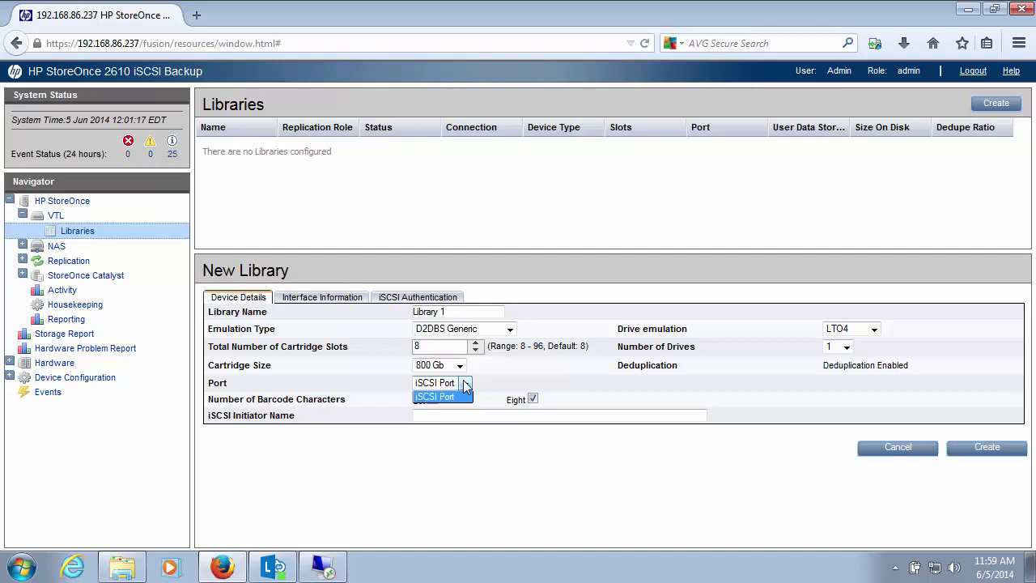
pyautogui.click(465, 382)
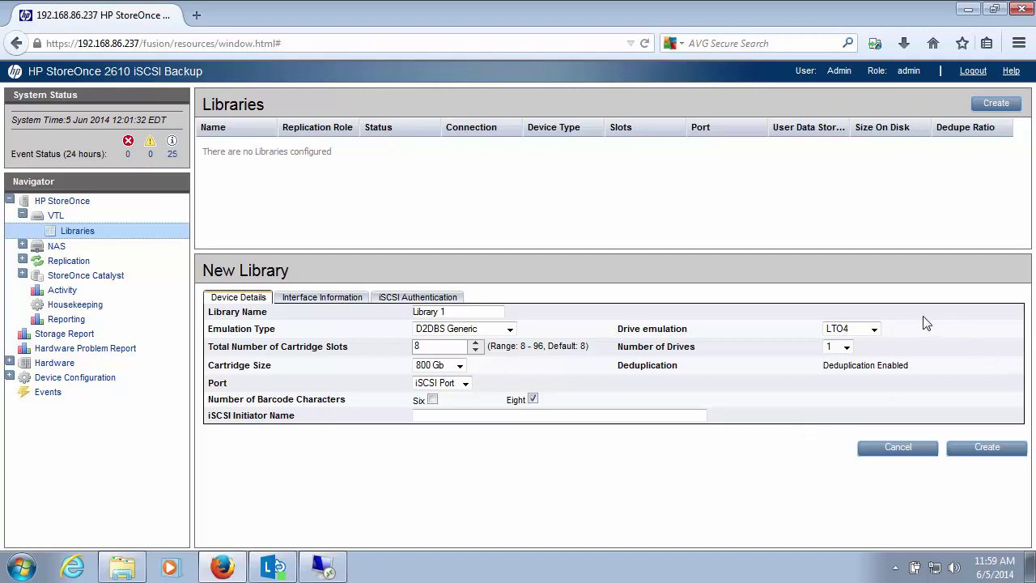
# Review the LTO4 drive emulation and drive-count options, then cancel the new library.
pyautogui.click(874, 331)
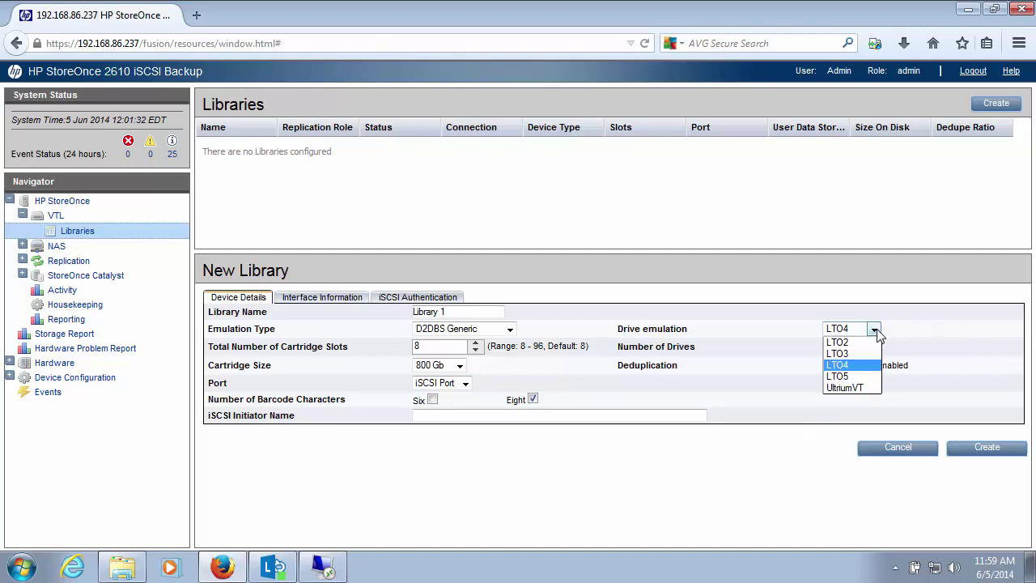
pyautogui.click(876, 332)
pyautogui.click(846, 347)
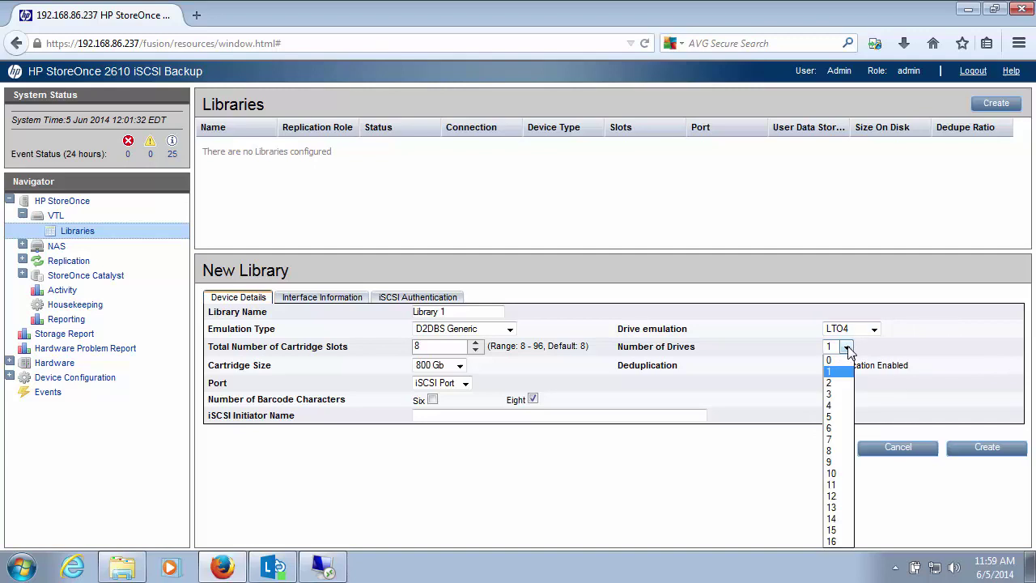
pyautogui.click(847, 352)
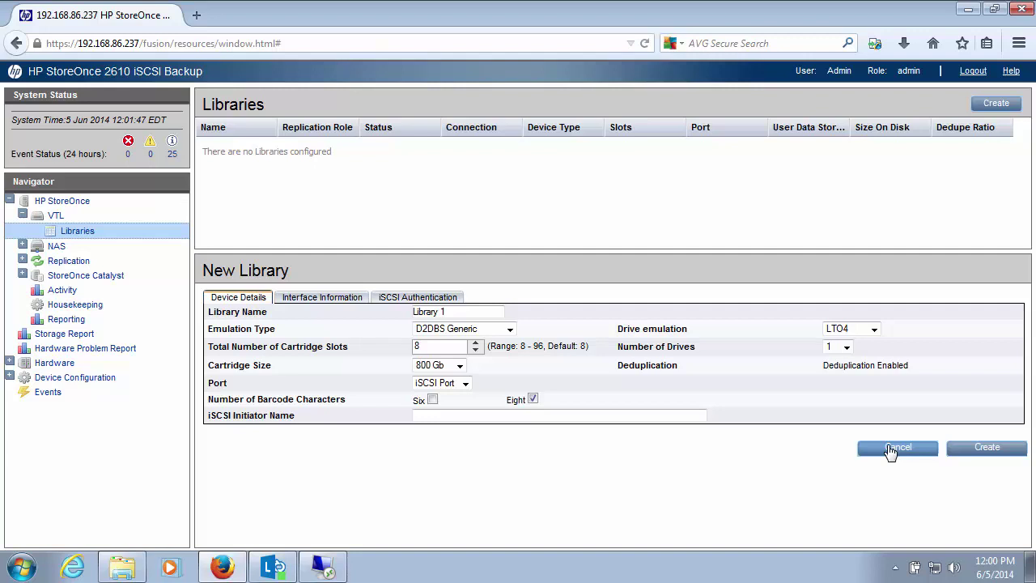
pyautogui.click(891, 451)
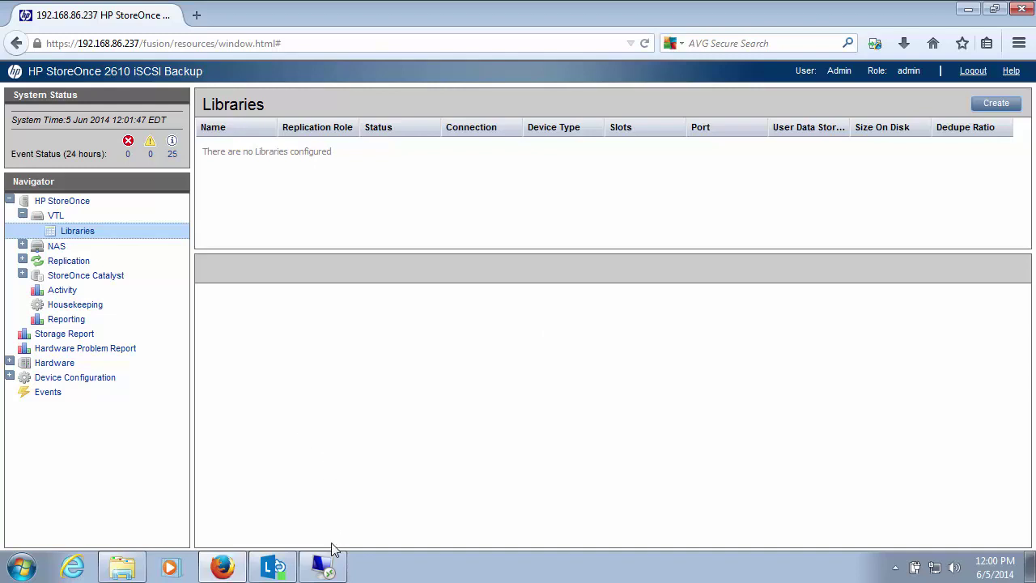
# Launch the iSCSI Initiator on the remote backup server.
pyautogui.click(322, 567)
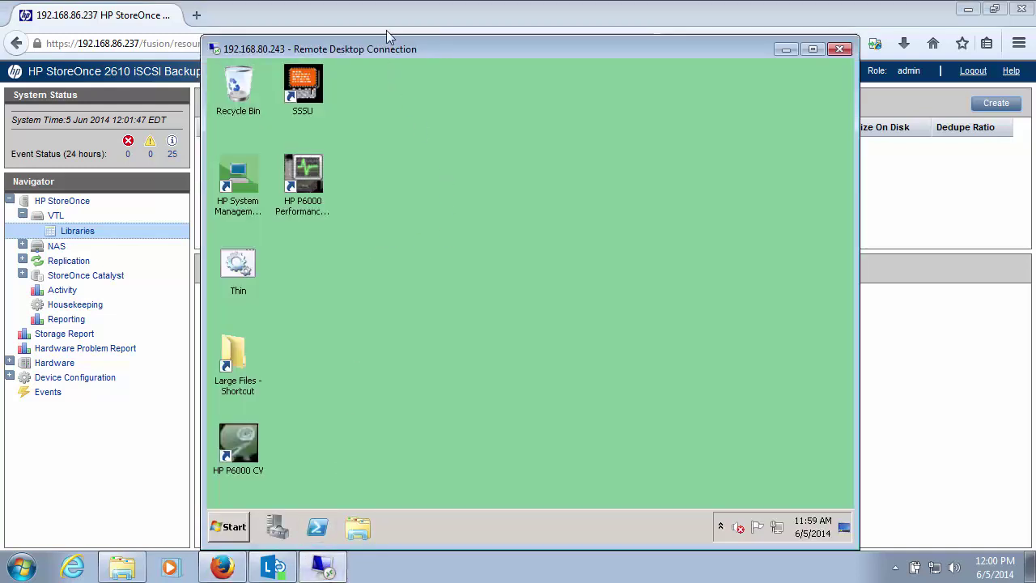
pyautogui.moveTo(390, 49); pyautogui.dragTo(464, 46)
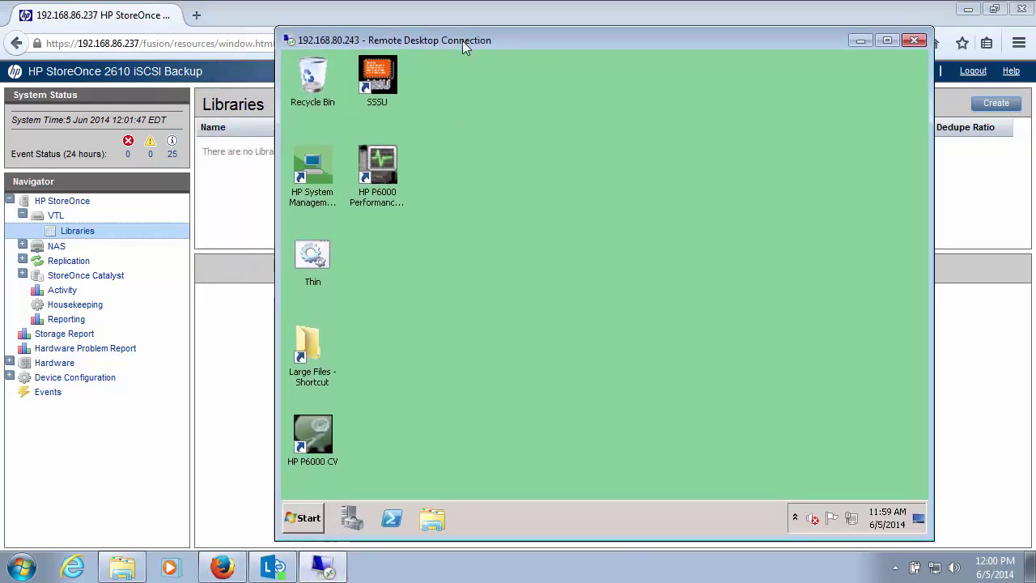
pyautogui.click(309, 519)
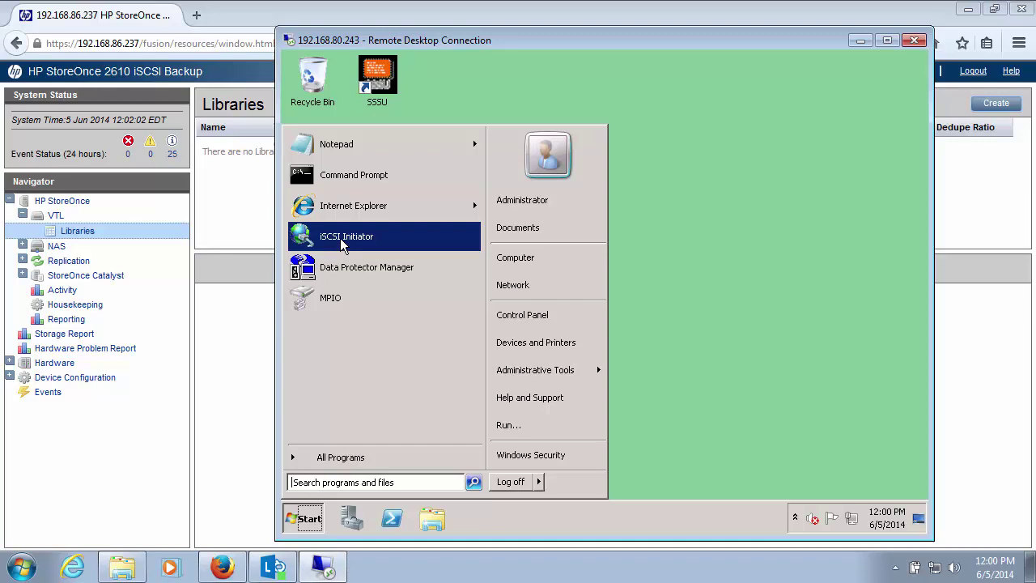
pyautogui.click(341, 239)
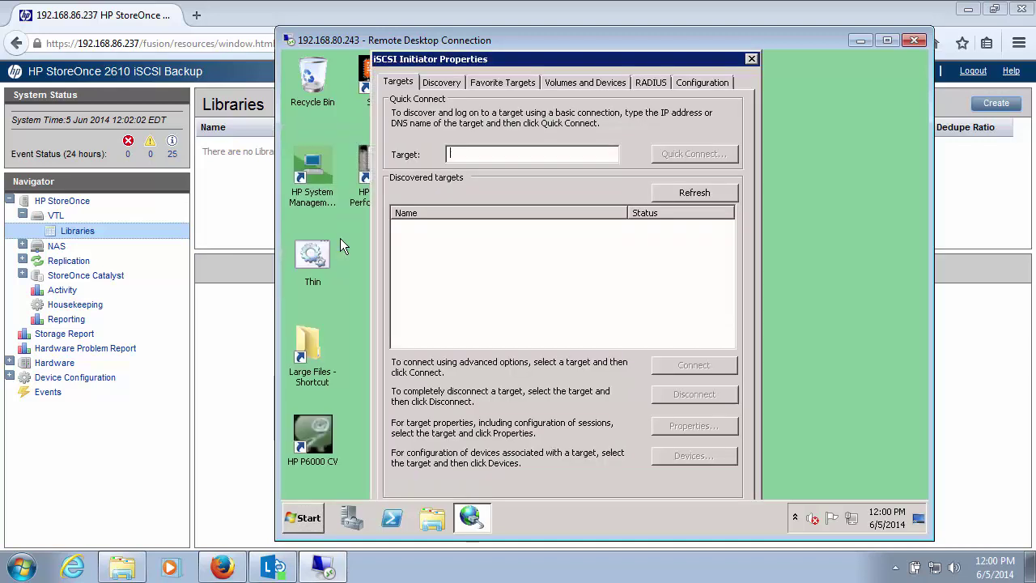
# Add target portal 192.168.86.237 on port 3260 and view the discovered targets.
pyautogui.click(453, 89)
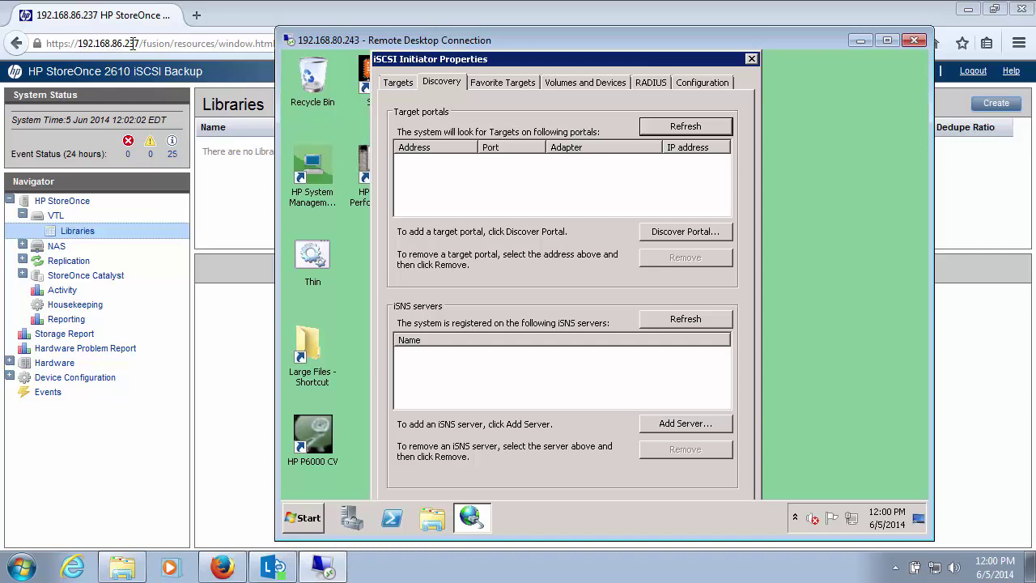
pyautogui.click(689, 232)
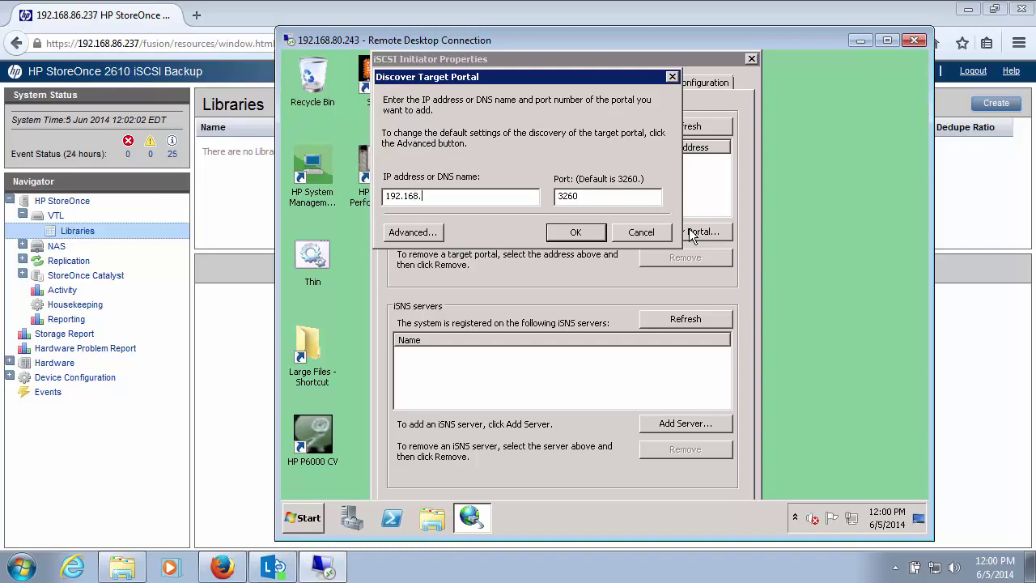
pyautogui.write('192.168.86.237')
pyautogui.click(573, 234)
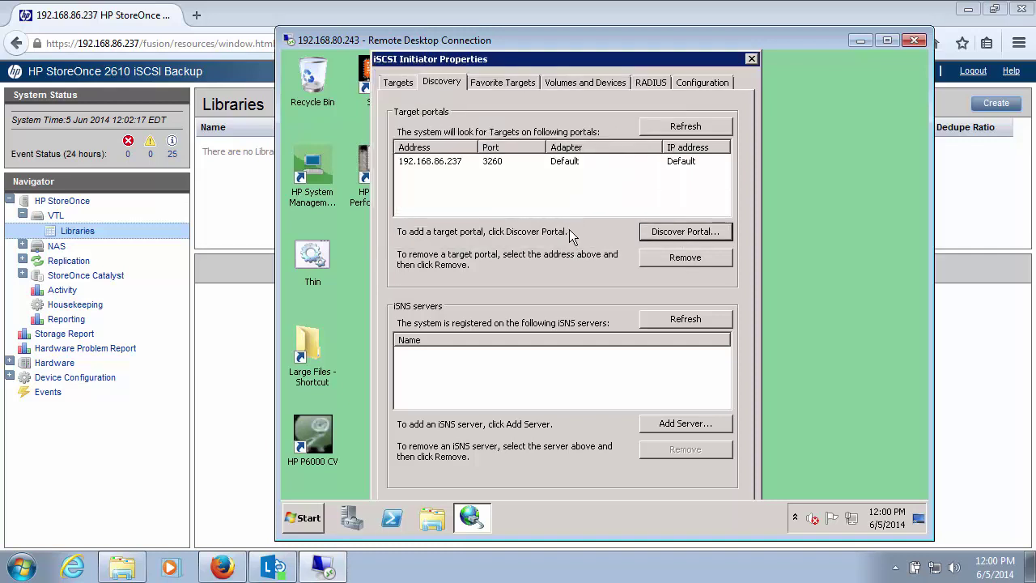
pyautogui.click(400, 83)
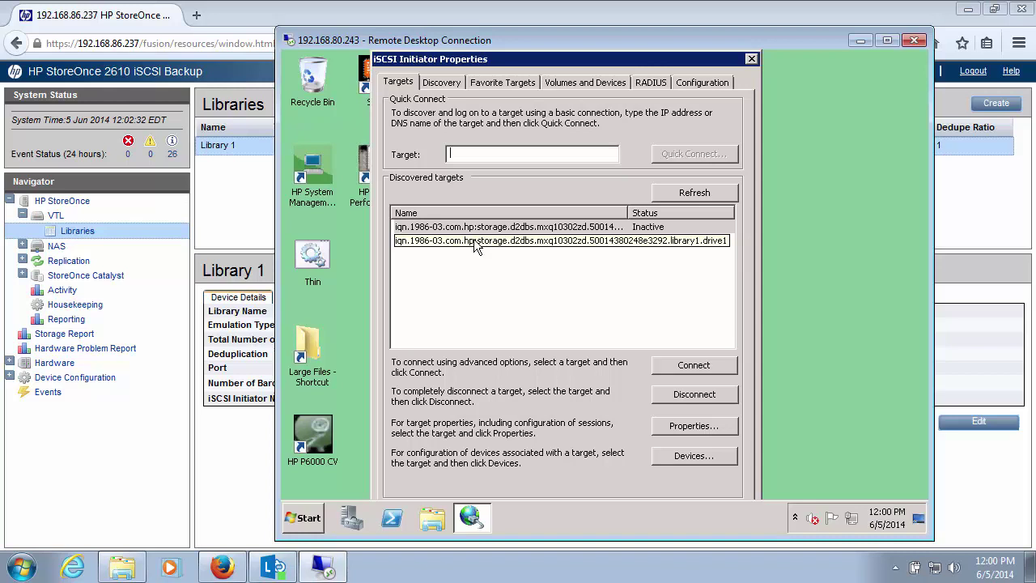
# Edit Library 1 to use 2 drives and save the change.
pyautogui.click(170, 30)
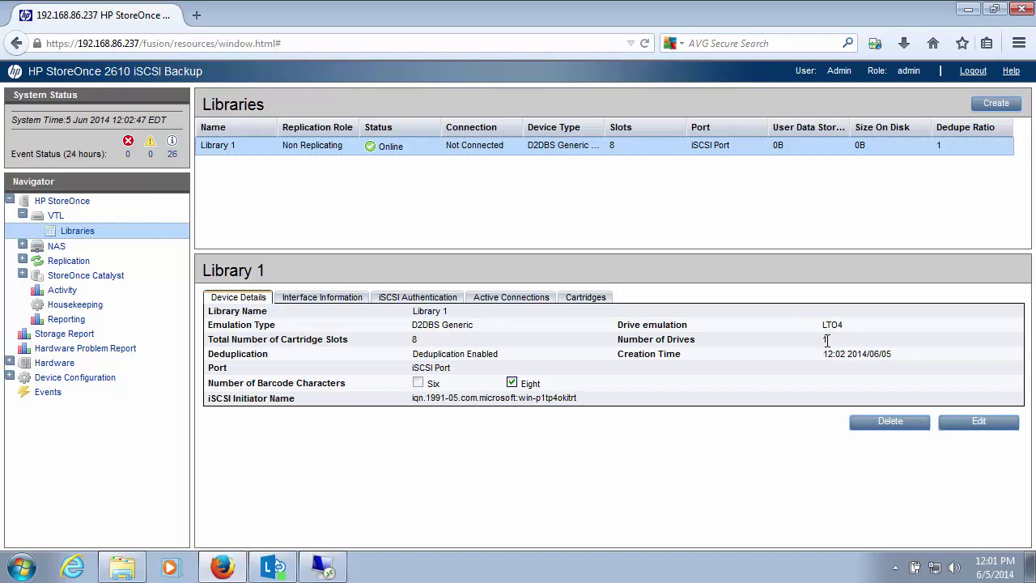
pyautogui.click(974, 422)
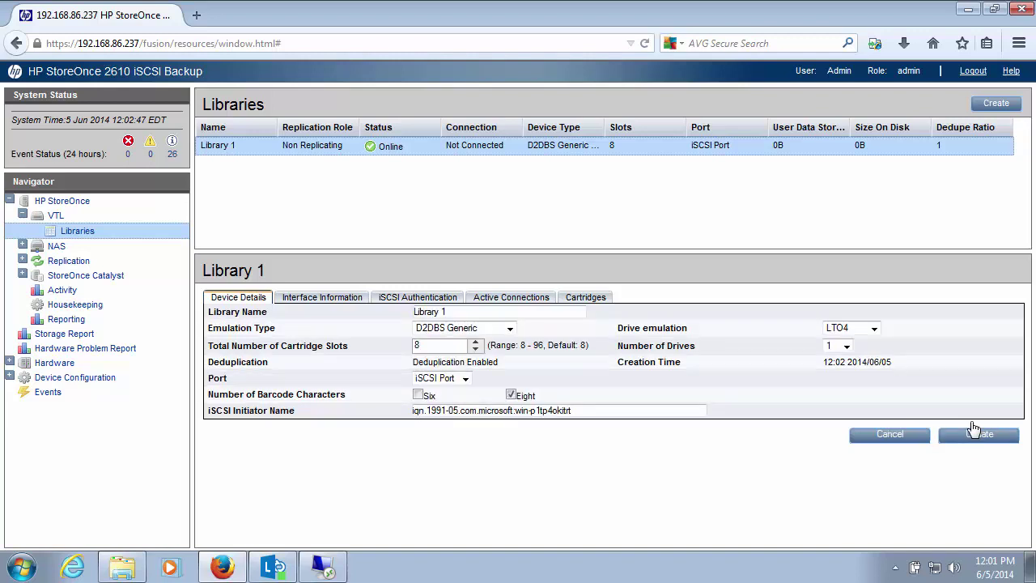
pyautogui.click(846, 347)
pyautogui.click(830, 382)
pyautogui.click(959, 435)
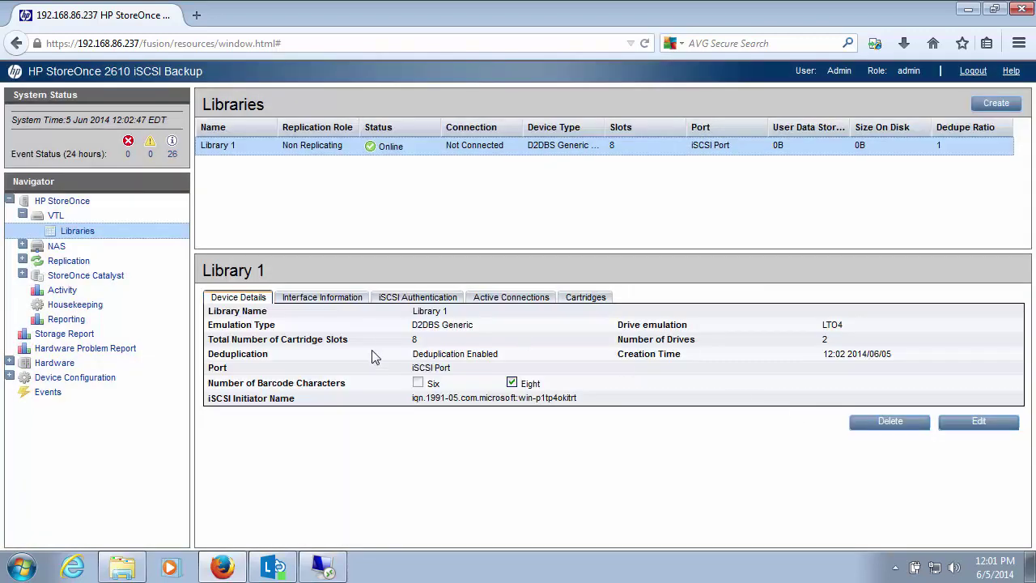
# Refresh the discovered targets list and connect the first StoreOnce target.
pyautogui.click(327, 565)
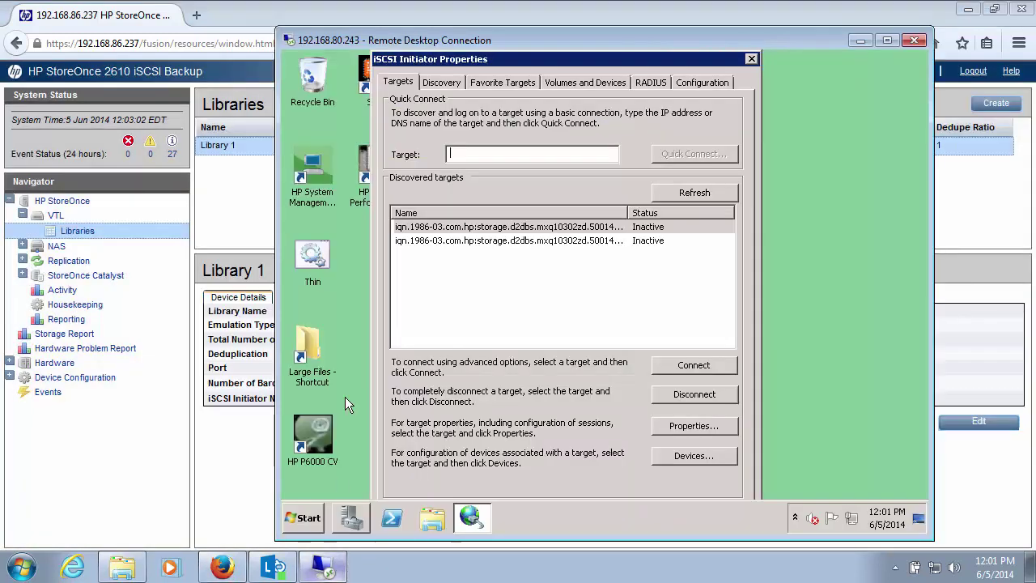
pyautogui.click(693, 194)
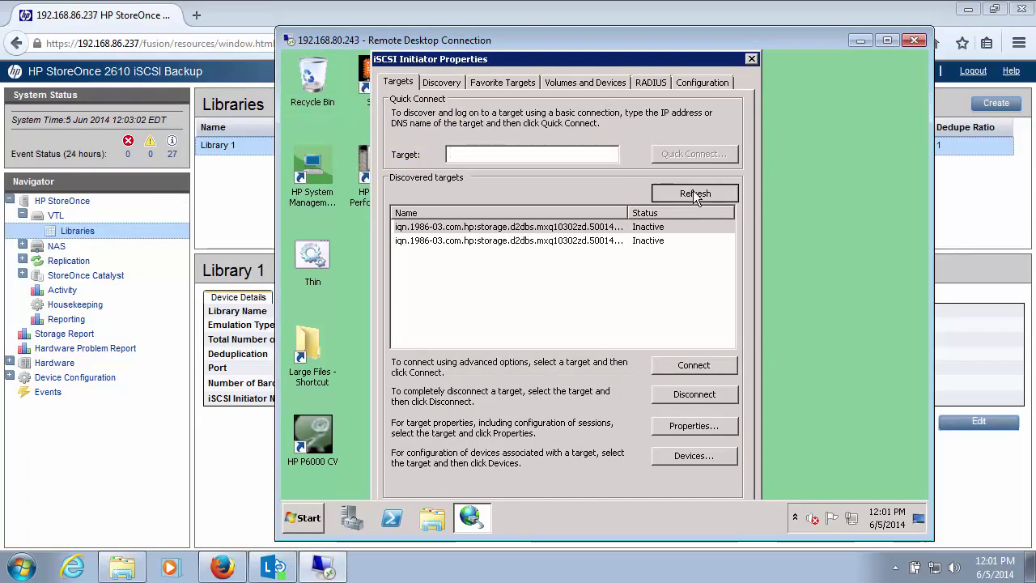
pyautogui.click(694, 193)
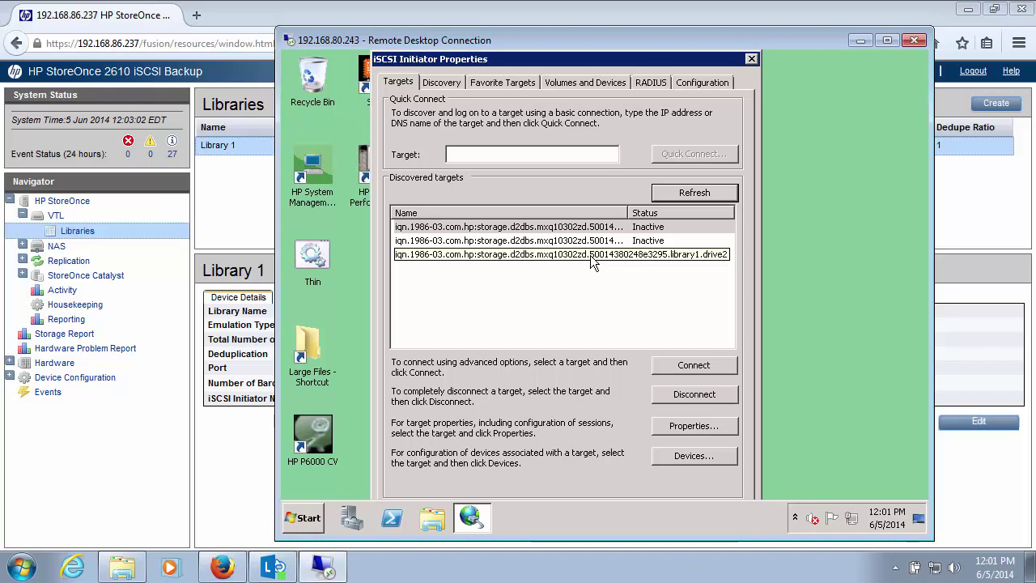
pyautogui.click(583, 229)
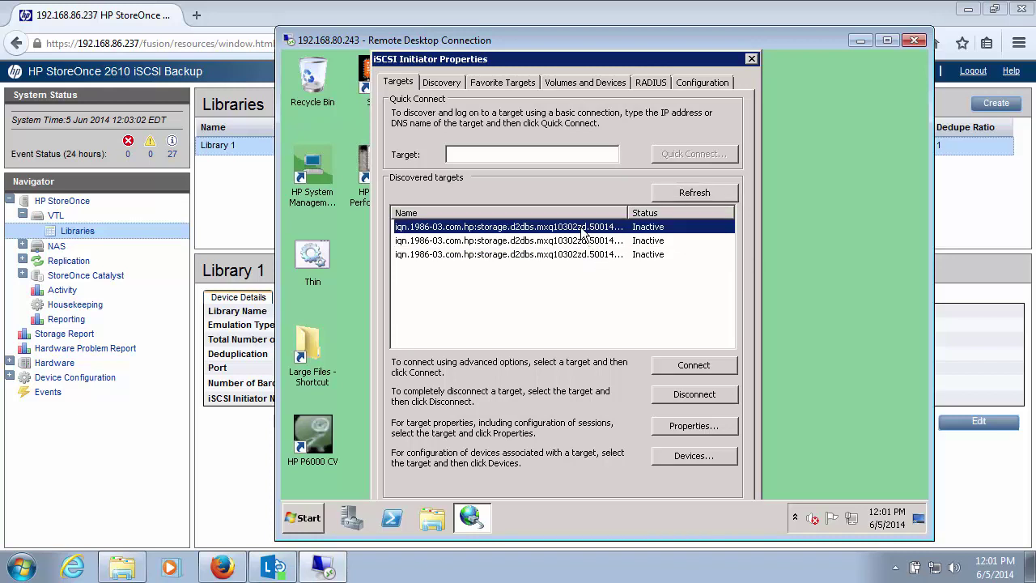
pyautogui.click(691, 369)
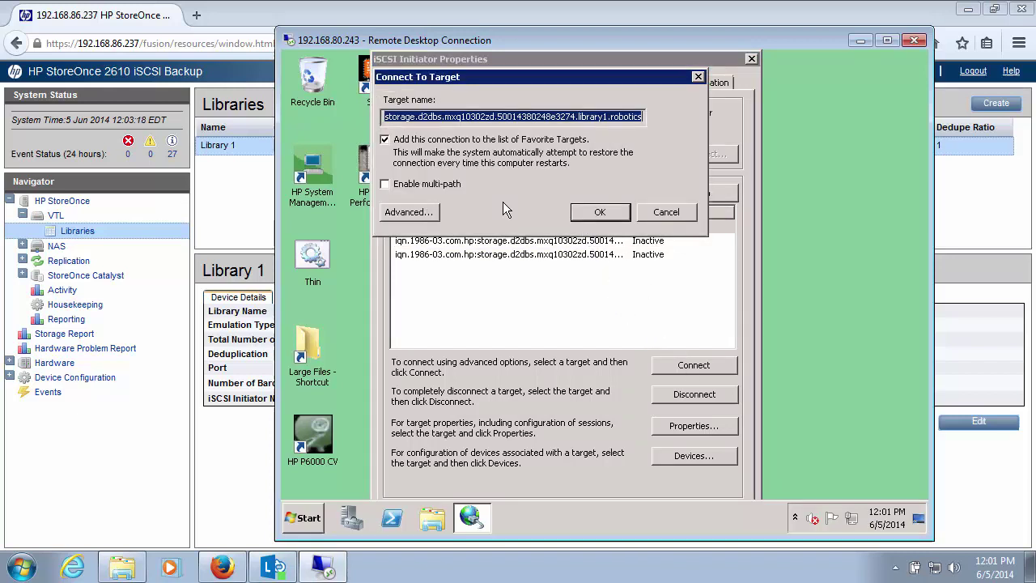
pyautogui.click(599, 212)
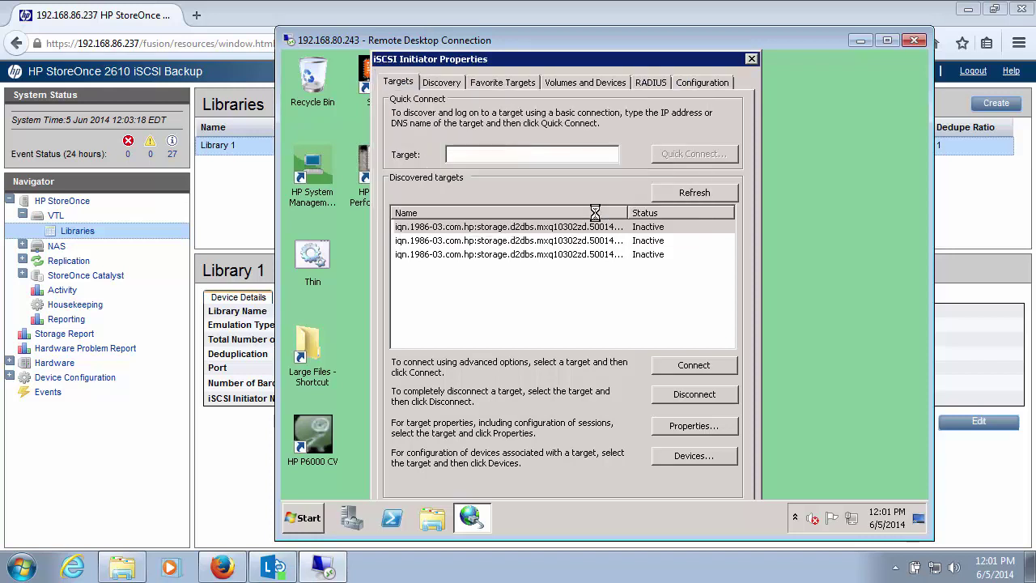
# Connect the second and third targets, leaving both out of Favorite Targets.
pyautogui.click(581, 240)
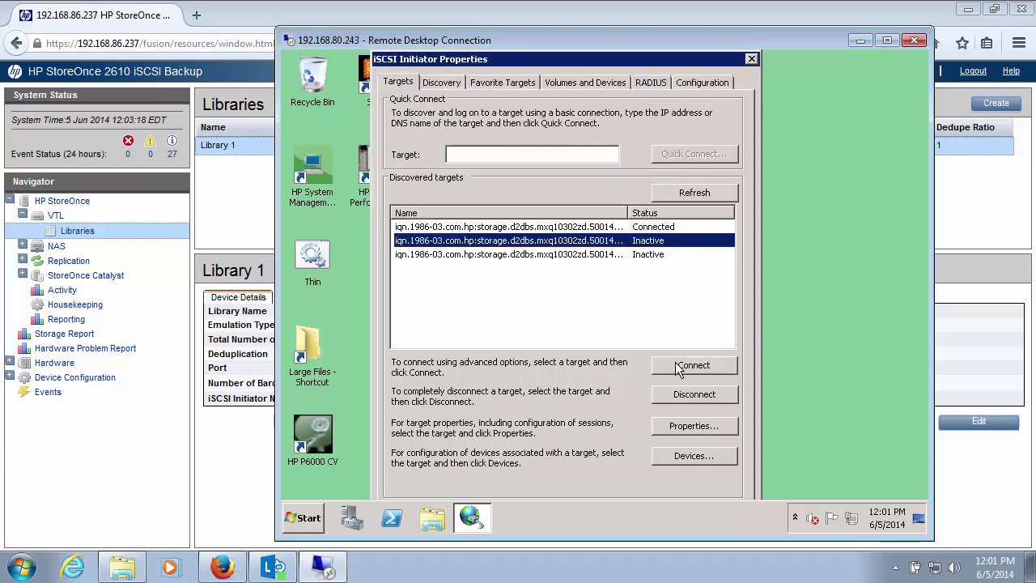
pyautogui.click(675, 365)
pyautogui.click(409, 140)
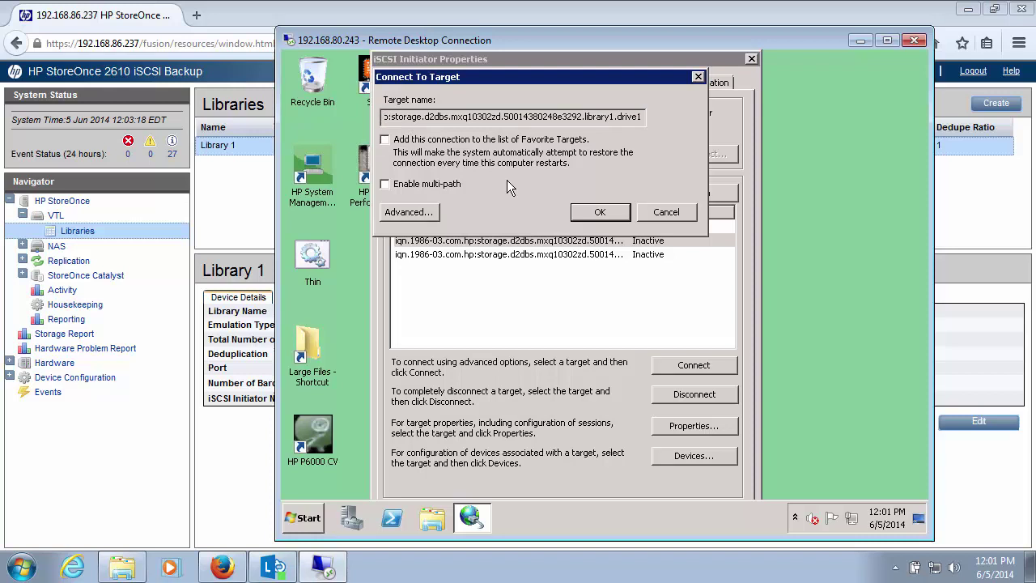
pyautogui.click(577, 213)
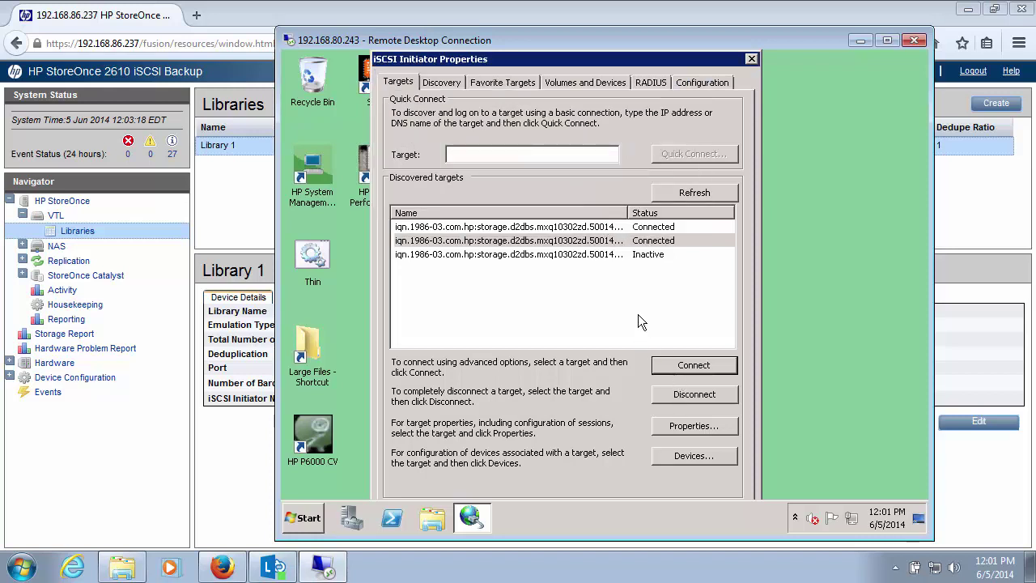
pyautogui.click(595, 255)
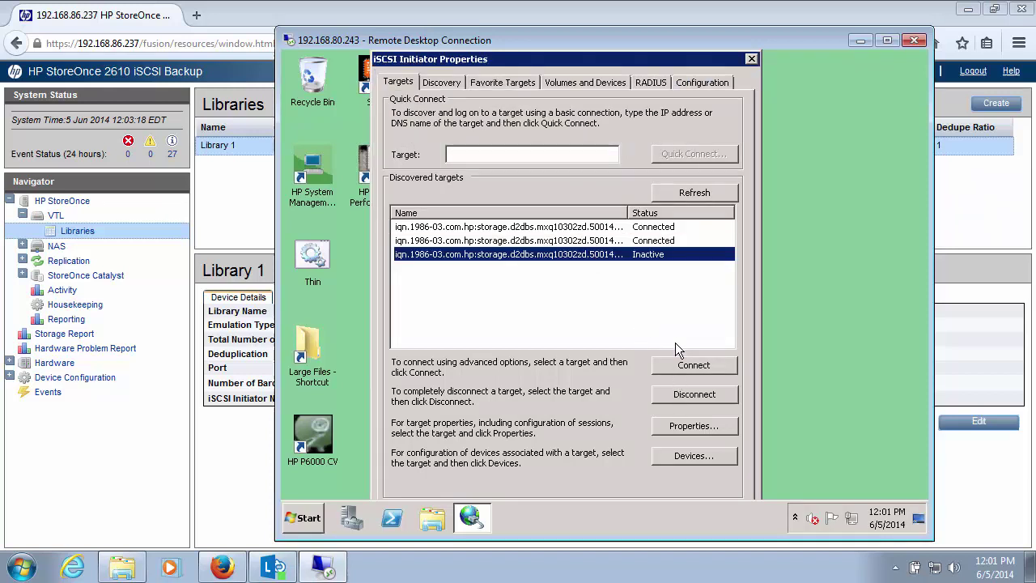
pyautogui.click(686, 369)
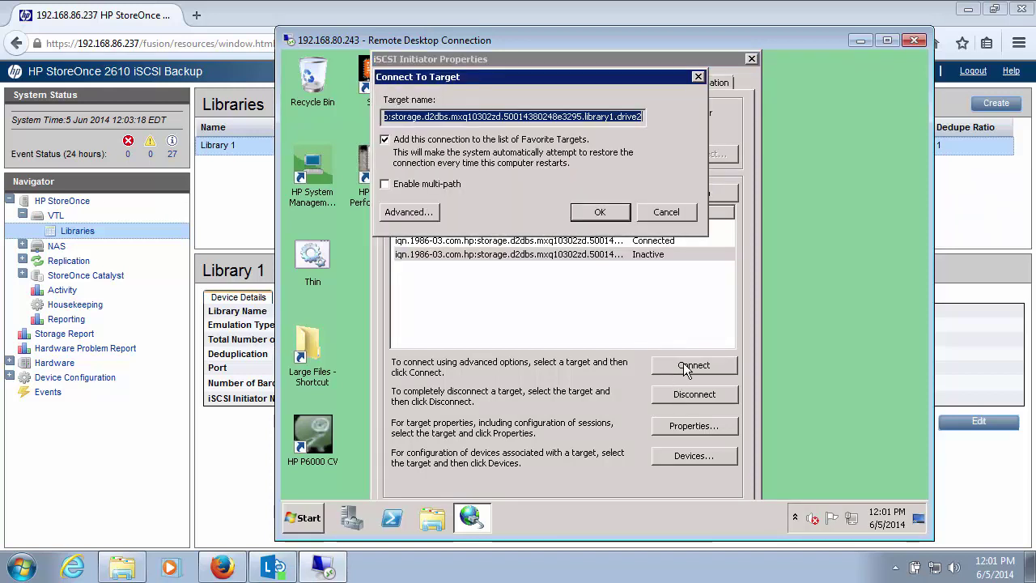
pyautogui.click(407, 141)
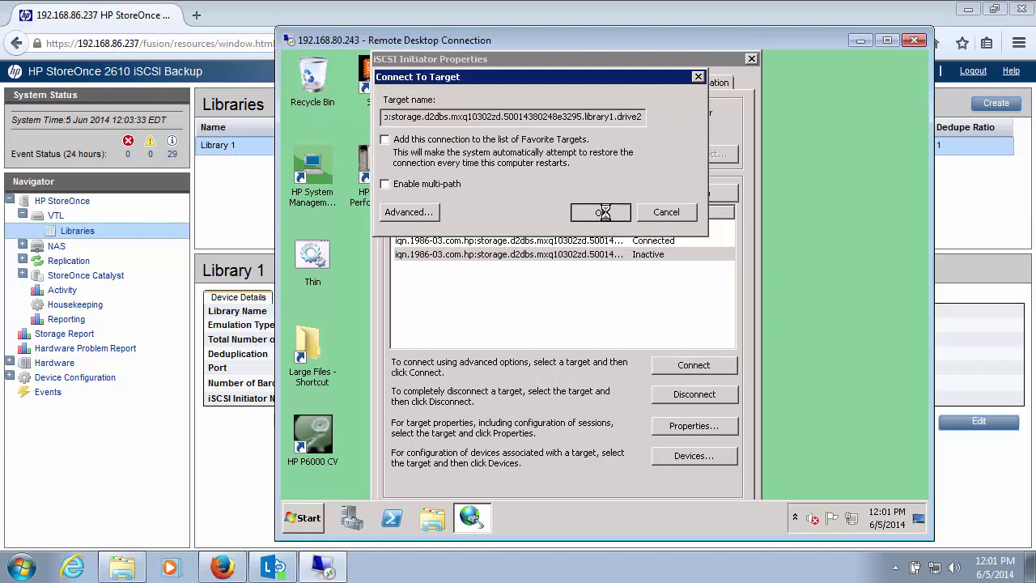
pyautogui.click(601, 214)
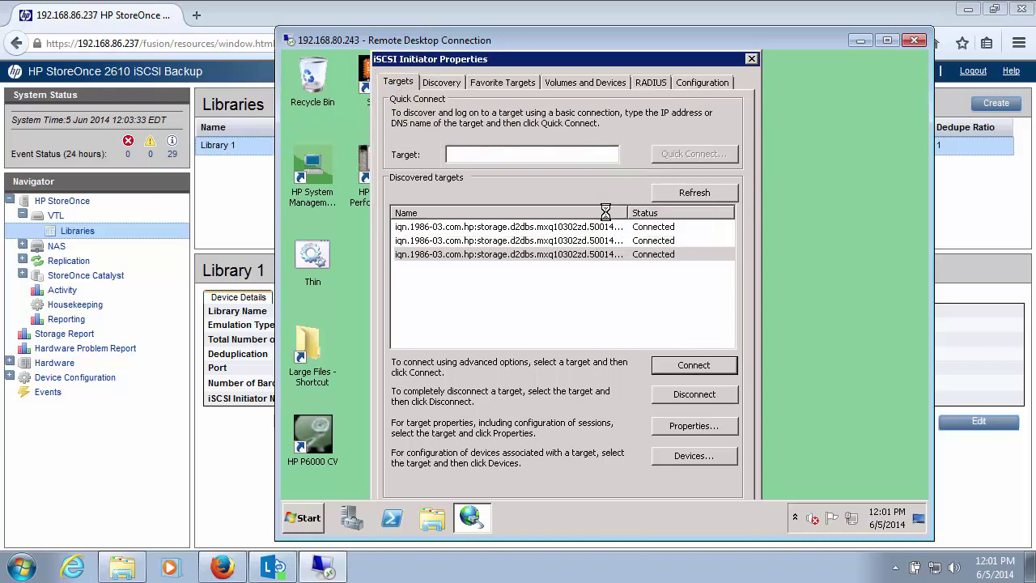
pyautogui.click(306, 516)
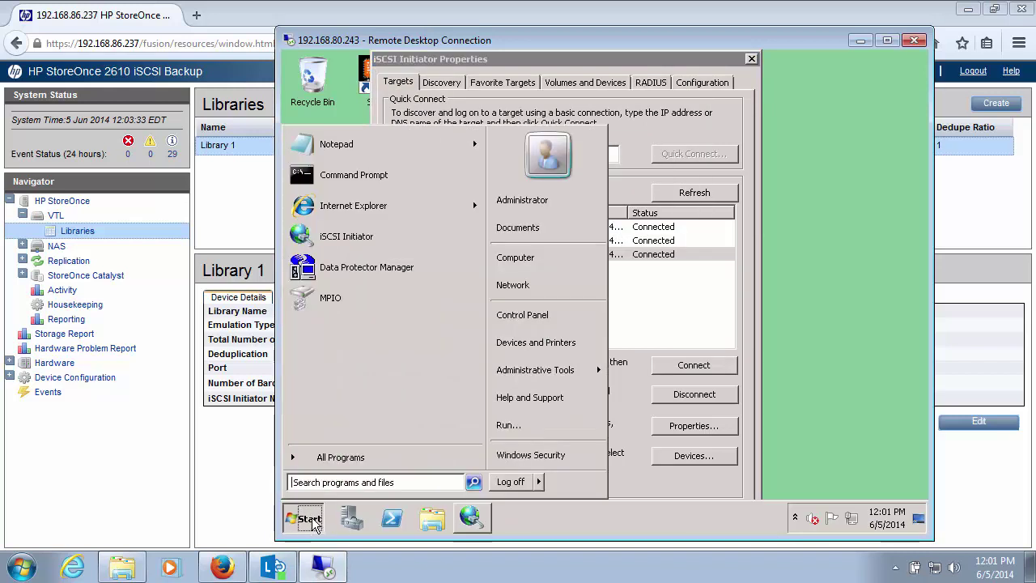
pyautogui.rightClick(524, 258)
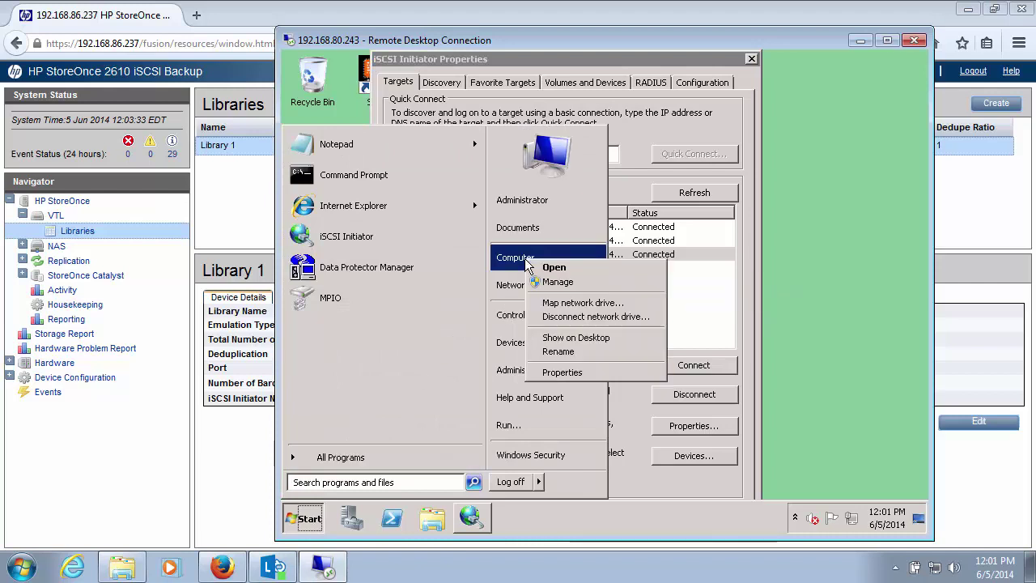
pyautogui.click(562, 372)
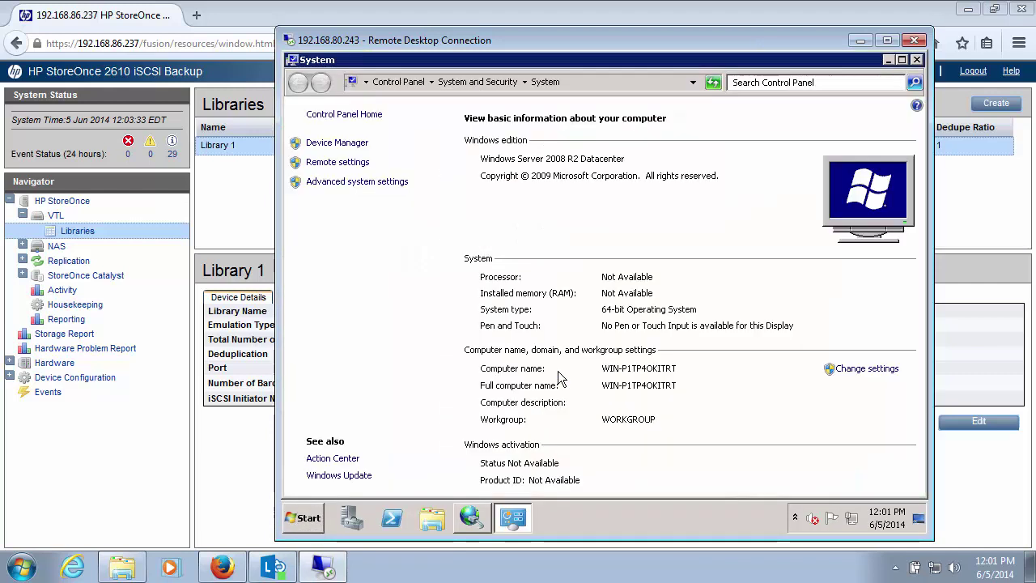
pyautogui.click(352, 144)
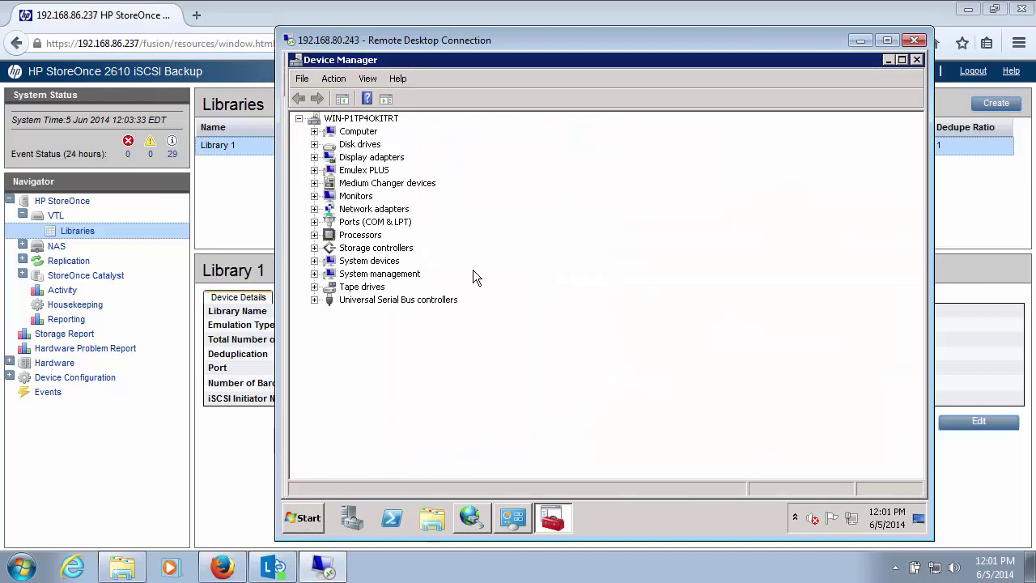
pyautogui.click(315, 183)
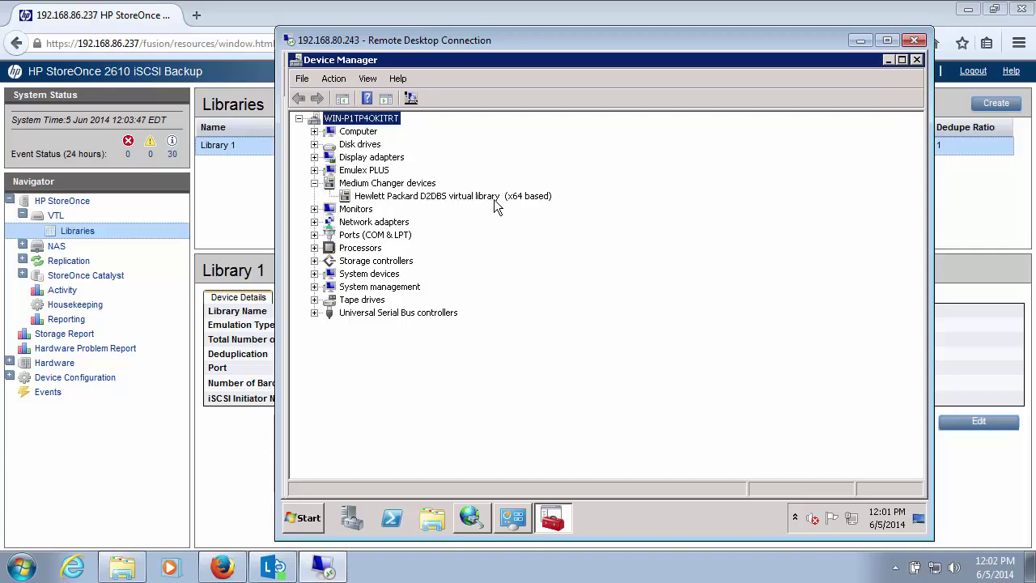
pyautogui.click(315, 300)
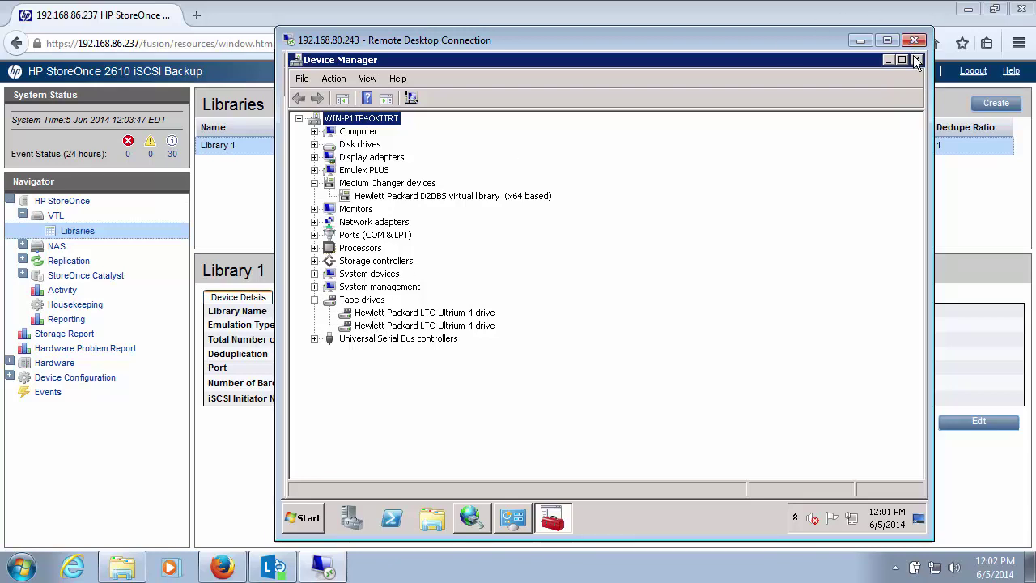
pyautogui.click(915, 58)
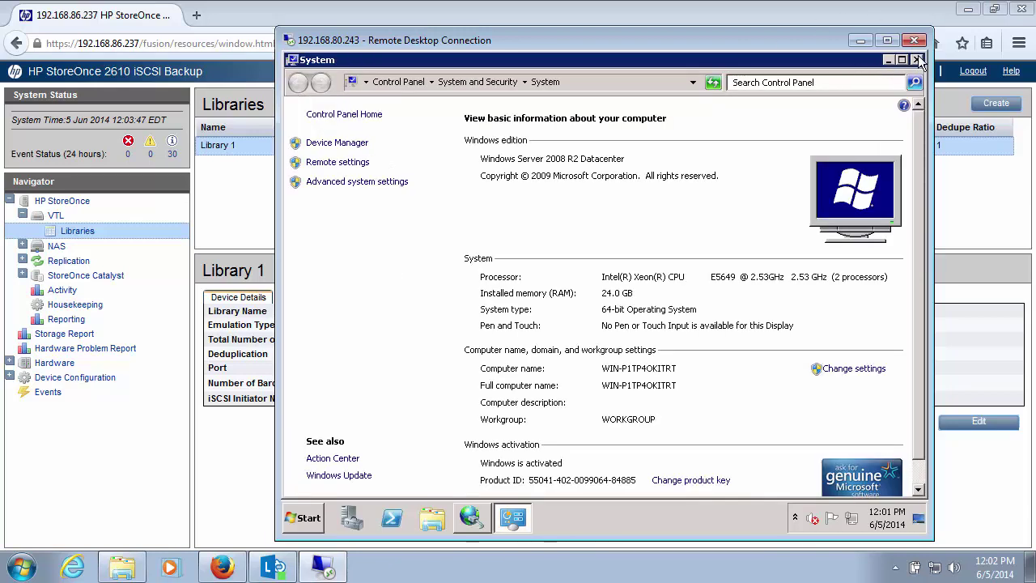
pyautogui.click(918, 61)
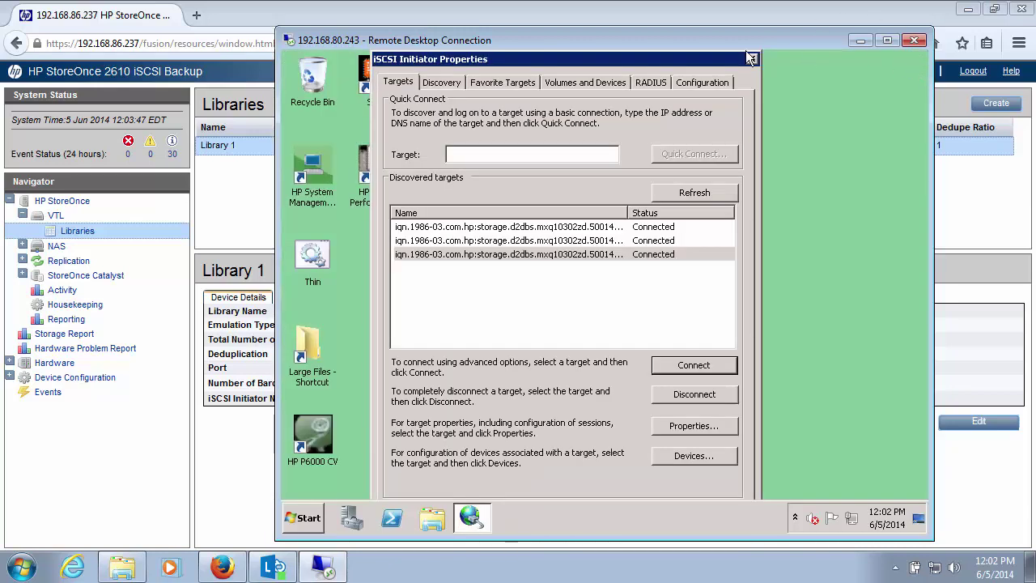
# Launch Data Protector Manager, dismiss the event log warning, and run Autoconfigure Devices on Devices.
pyautogui.click(304, 522)
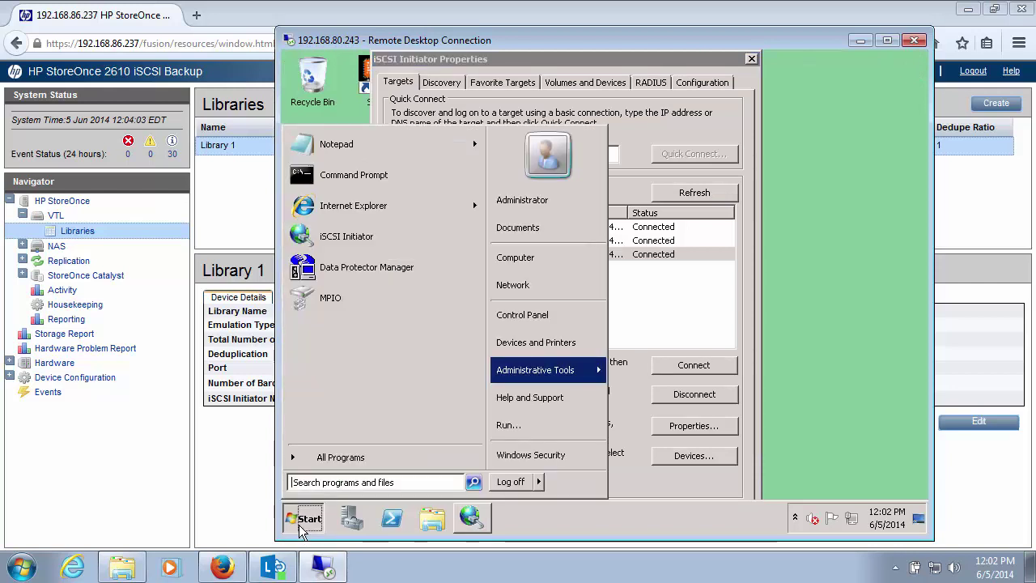
pyautogui.click(318, 271)
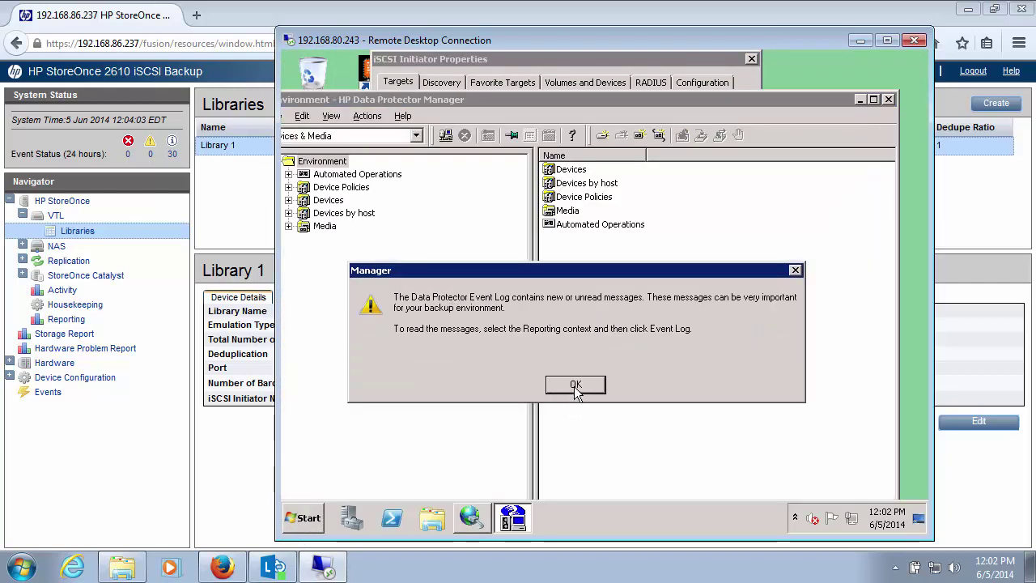
pyautogui.click(576, 387)
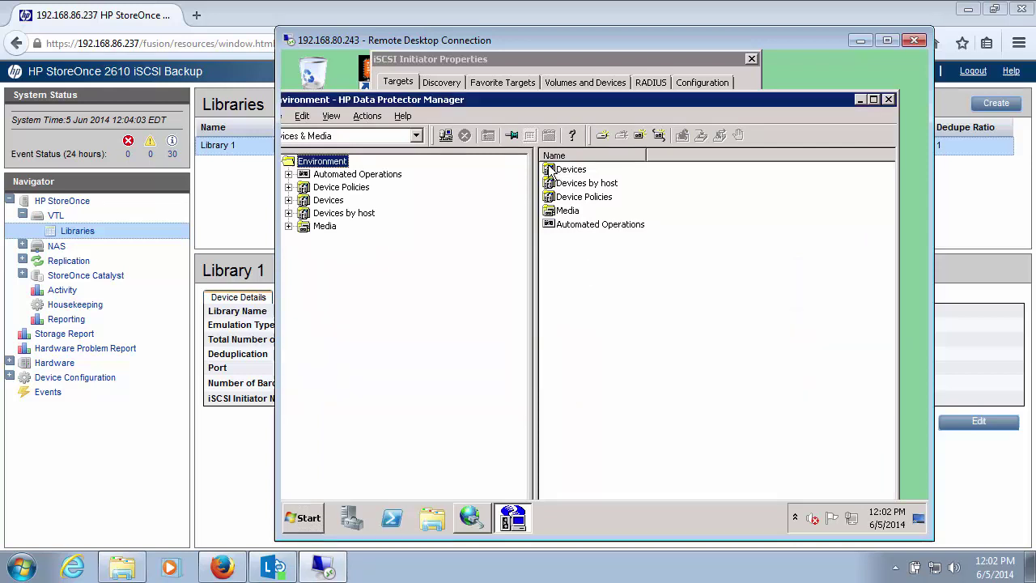
pyautogui.moveTo(509, 101); pyautogui.dragTo(570, 86)
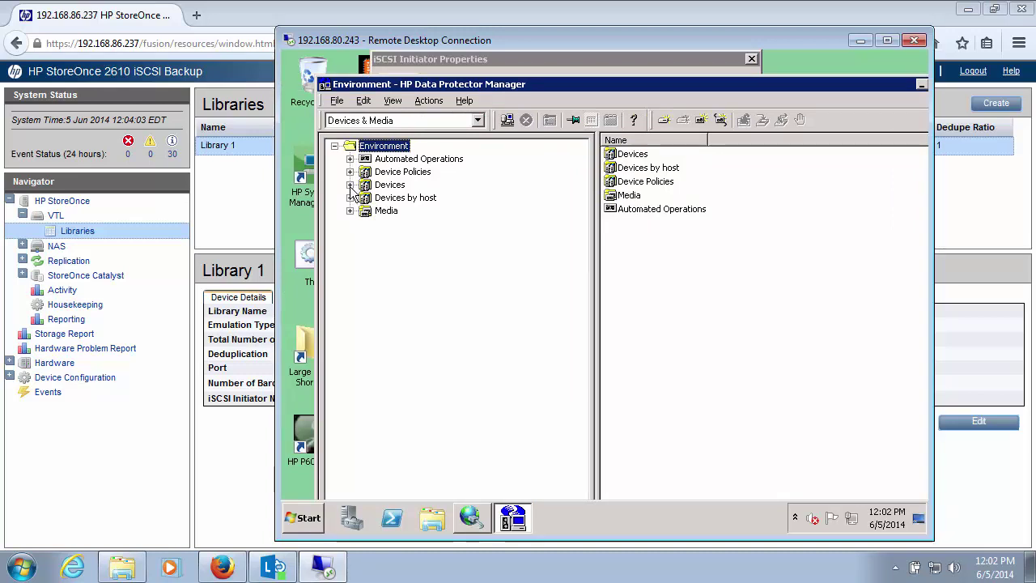
pyautogui.click(380, 188)
pyautogui.rightClick(384, 191)
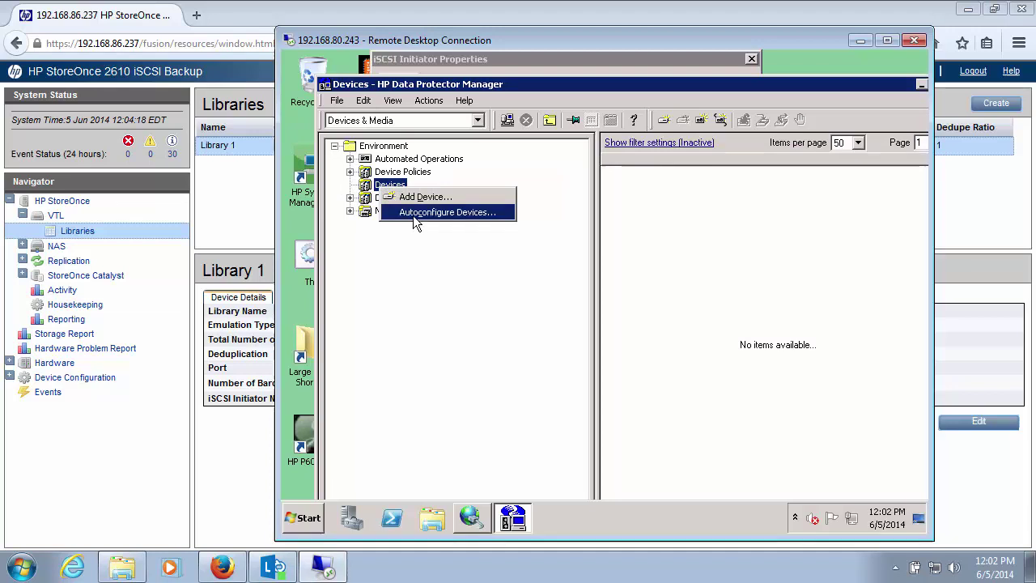
pyautogui.click(413, 213)
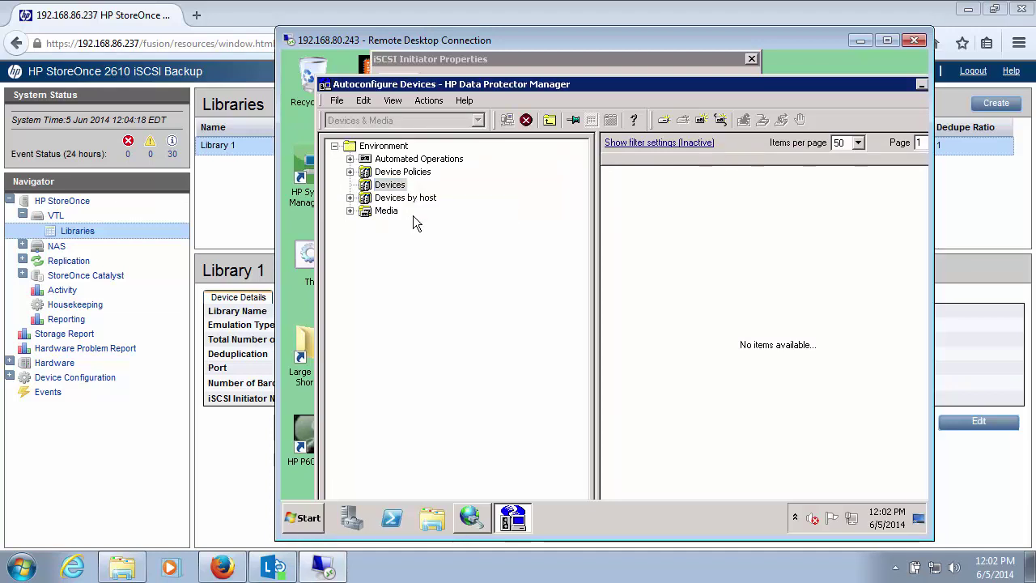
# Select the backup server, check HP:D2DBS with its robotics and both Ultrium 4 drives, and finish.
pyautogui.doubleClick(569, 85)
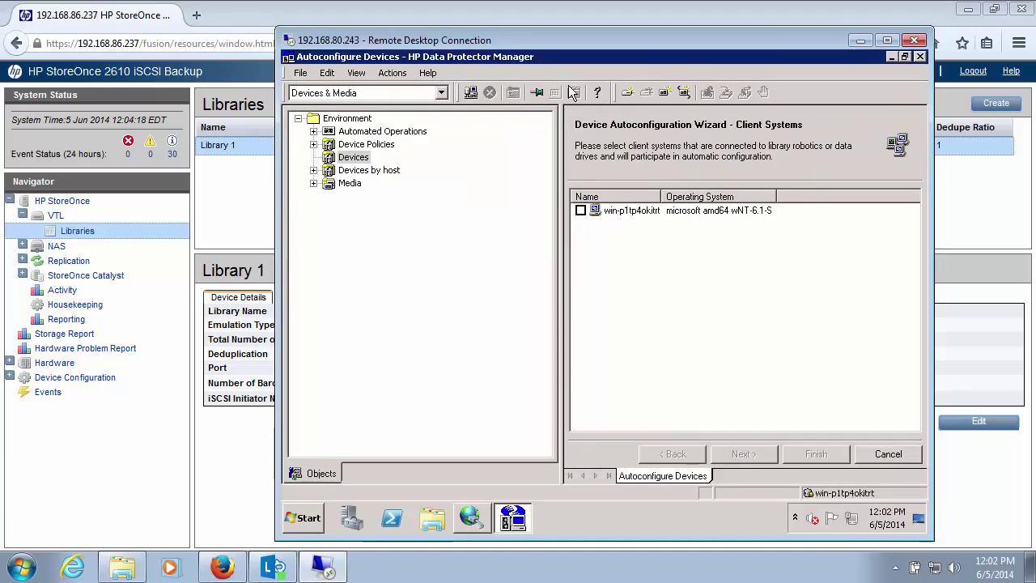
pyautogui.click(580, 209)
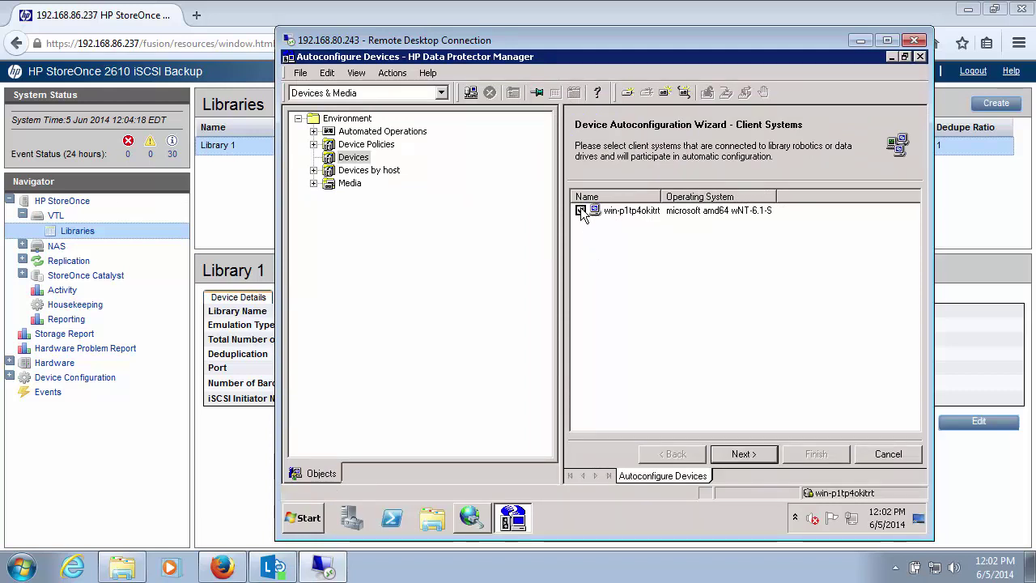
pyautogui.click(732, 457)
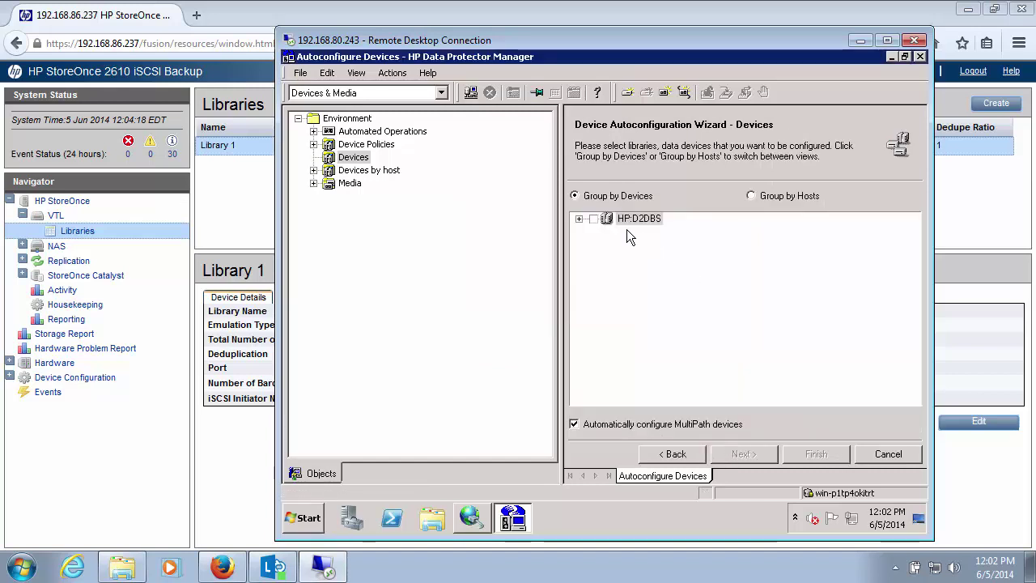
pyautogui.click(580, 218)
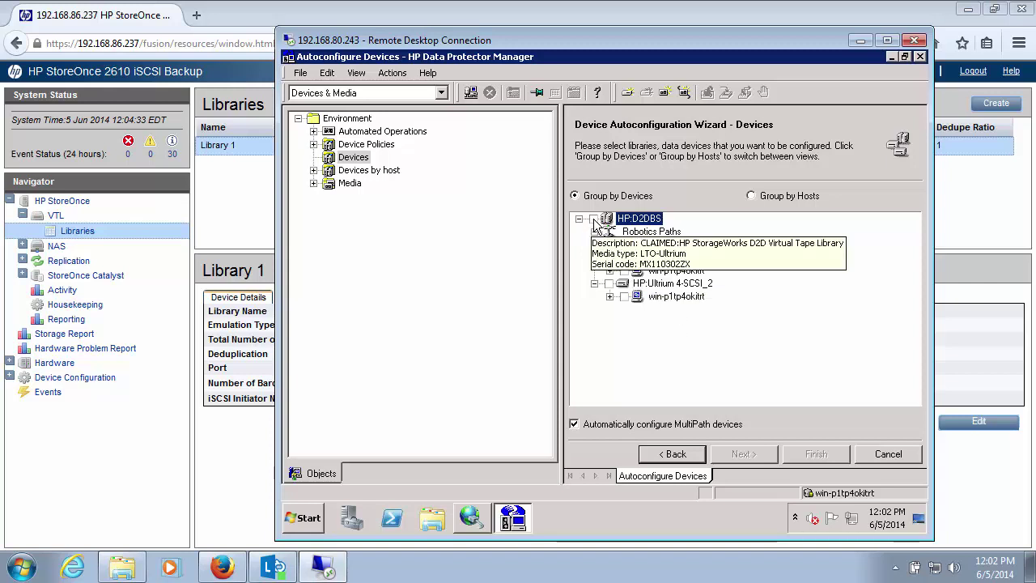
pyautogui.click(593, 218)
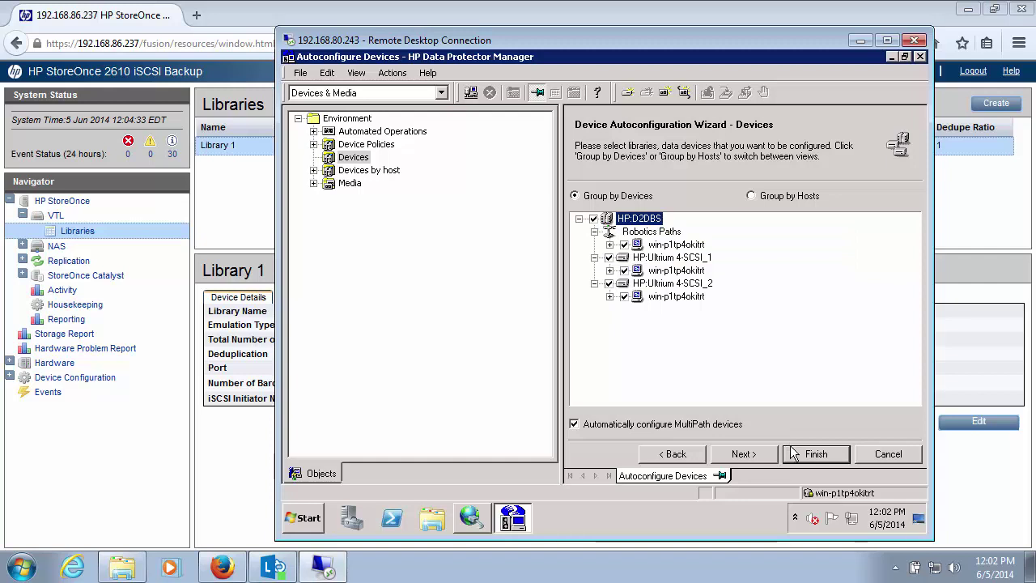
pyautogui.click(743, 454)
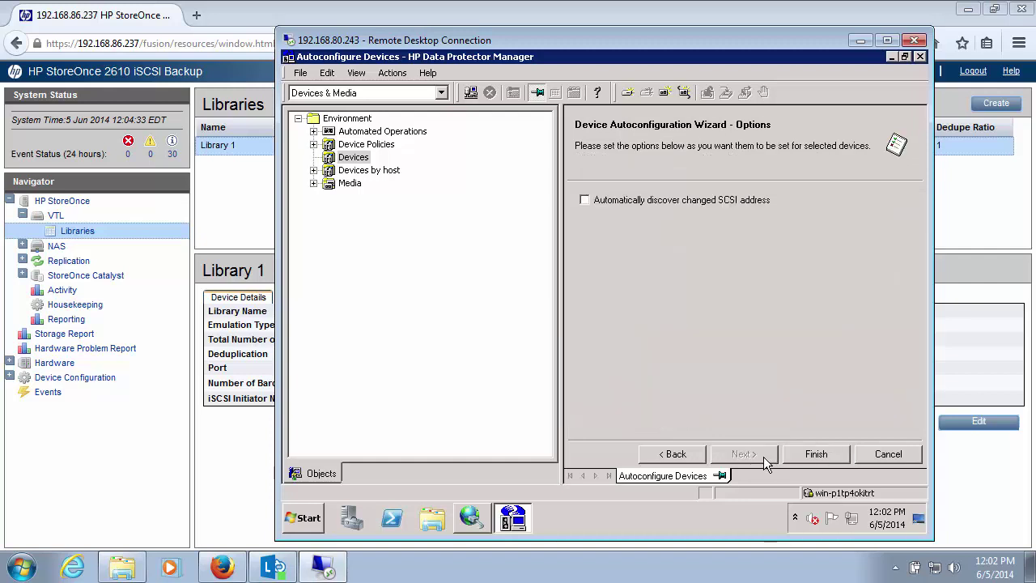
pyautogui.click(815, 456)
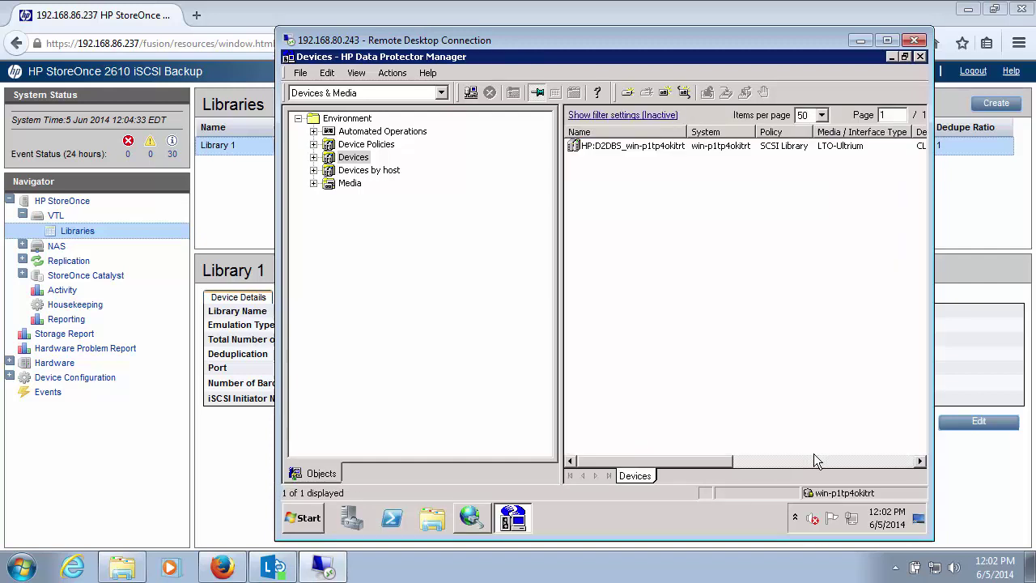
# Expand Devices and HP:D2DBS_win-p1tp4okitrt to show the Changer0:0:0:0 robotics path.
pyautogui.click(313, 157)
pyautogui.click(329, 170)
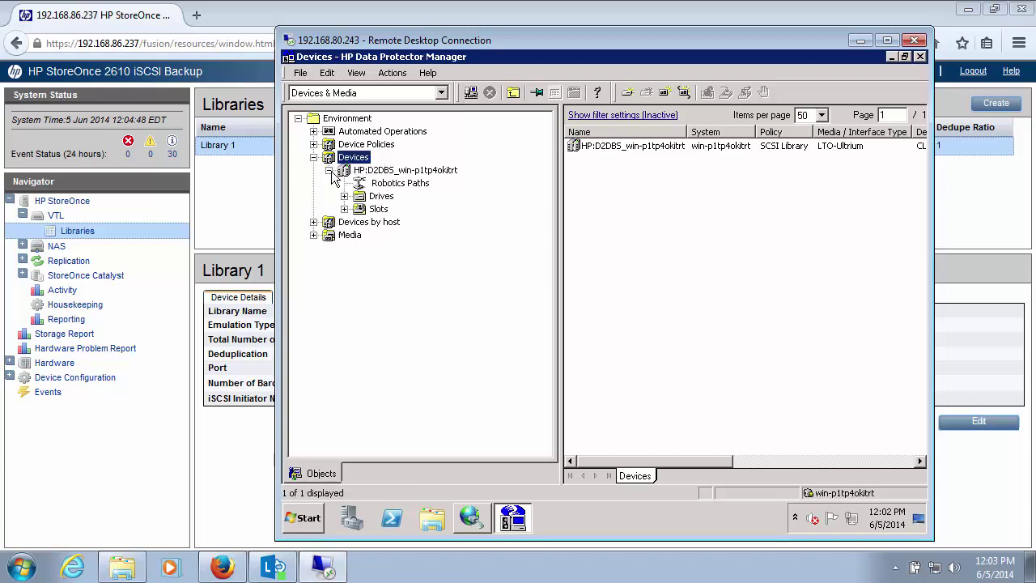
pyautogui.click(380, 185)
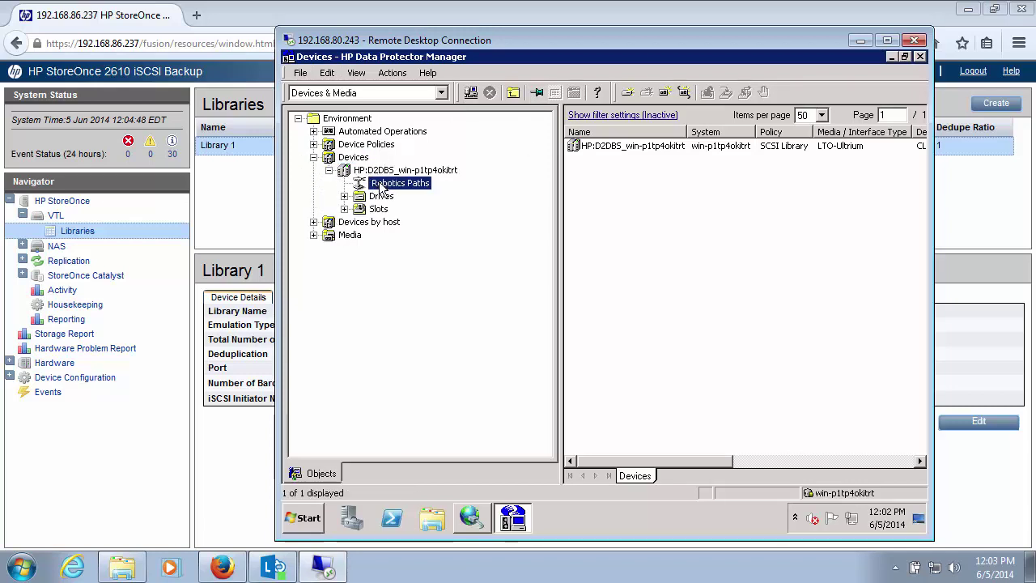